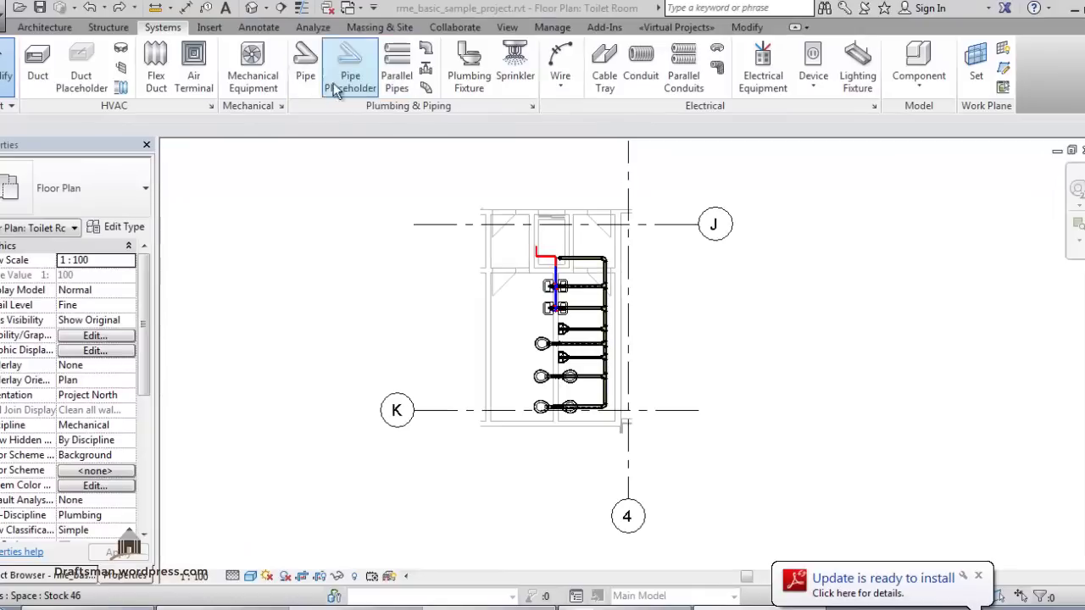
# Place a 150 mm copper hydronic supply pipe run from near grid 4 through the room and below it
pyautogui.click(311, 72)
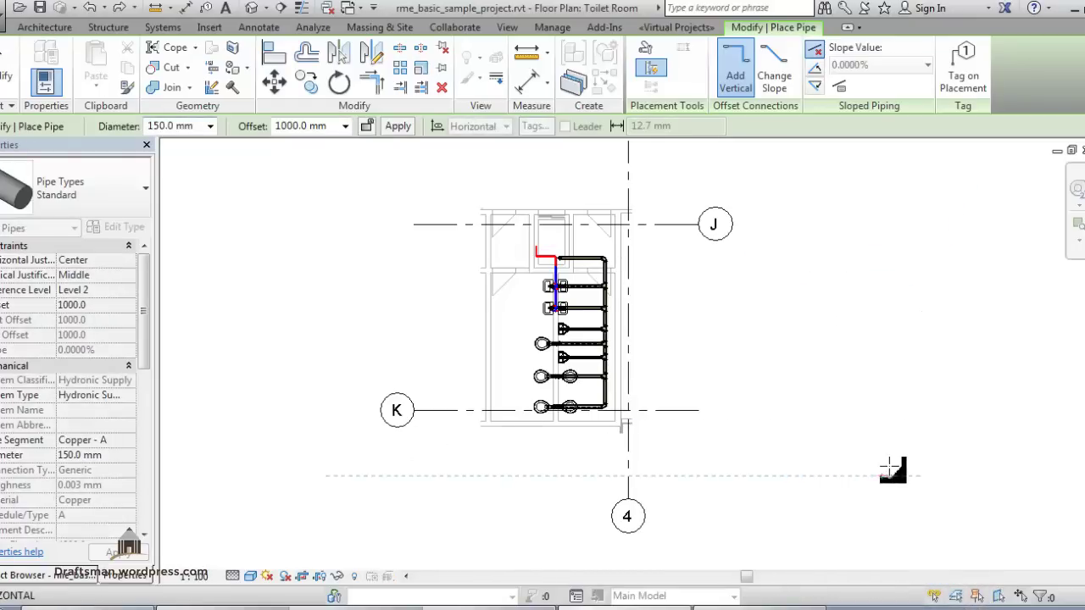
pyautogui.click(624, 518)
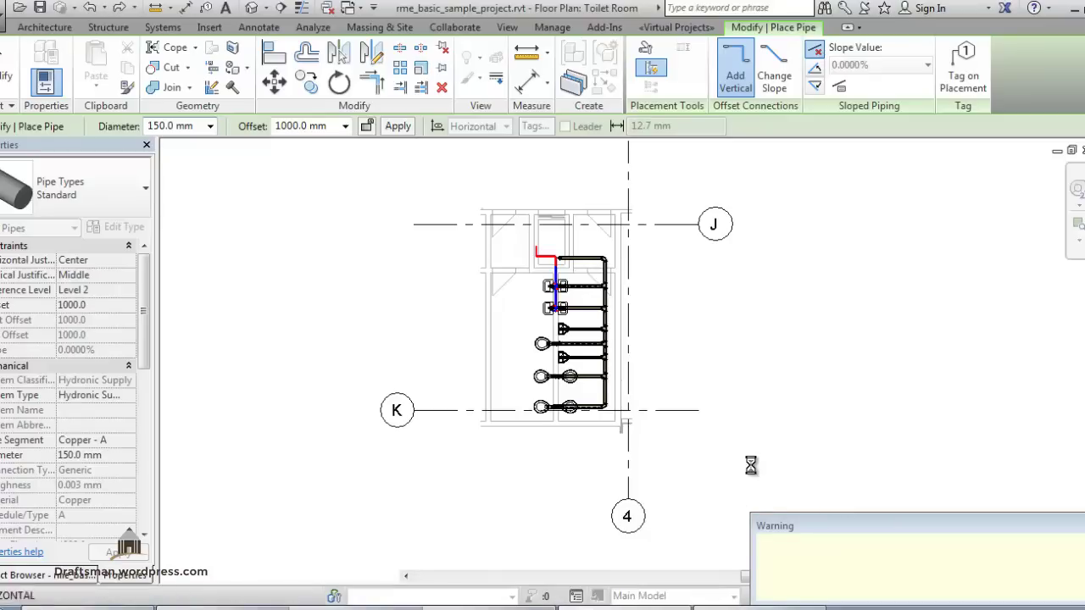
pyautogui.click(513, 294)
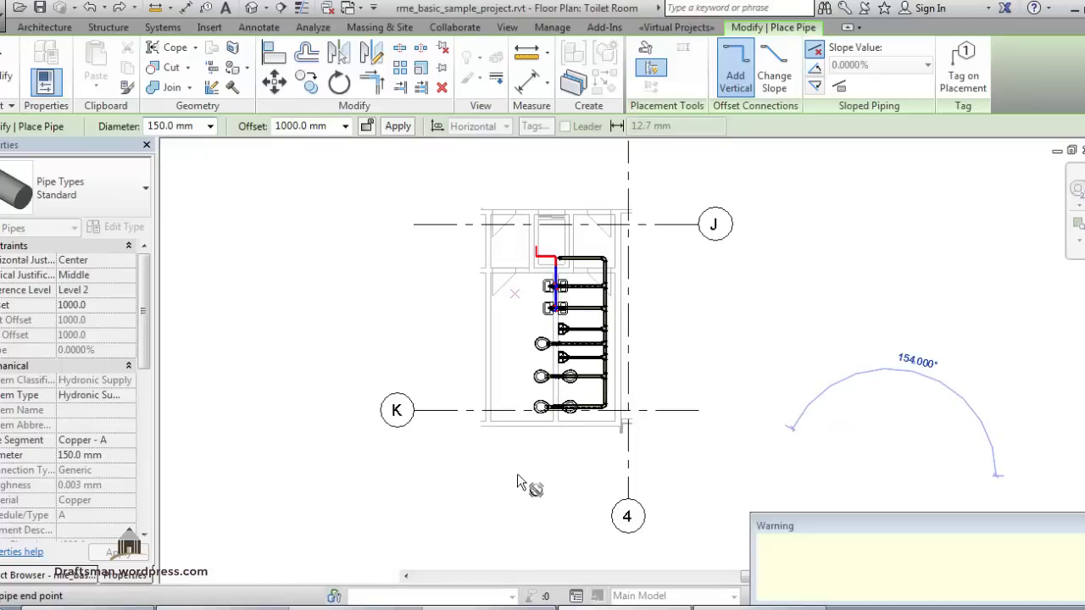
pyautogui.click(509, 465)
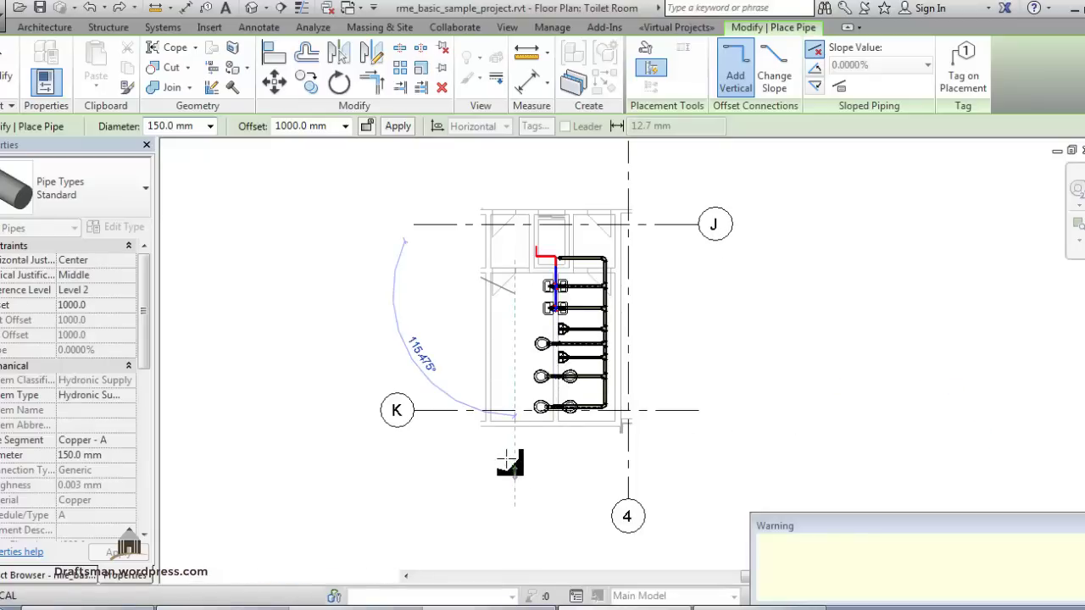
# Exit the Pipe tool and turn on visibility for the Hydronic and Fire filters in Visibility/Graphics (VG)
pyautogui.press('Escape')
pyautogui.press('Escape')
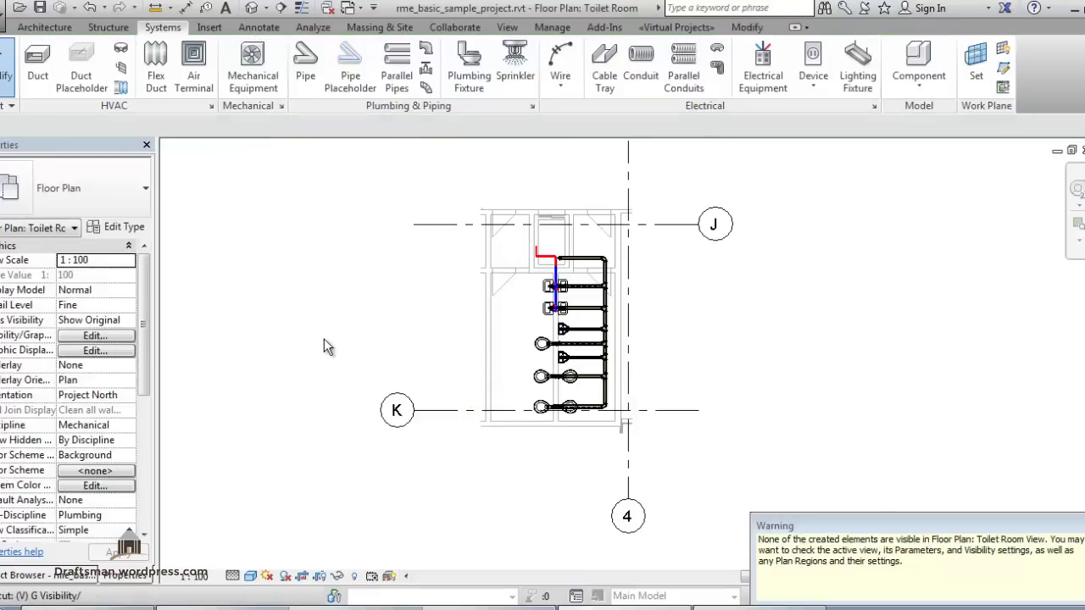
pyautogui.press('v')
pyautogui.press('v')
pyautogui.moveTo(602, 66); pyautogui.dragTo(466, 70)
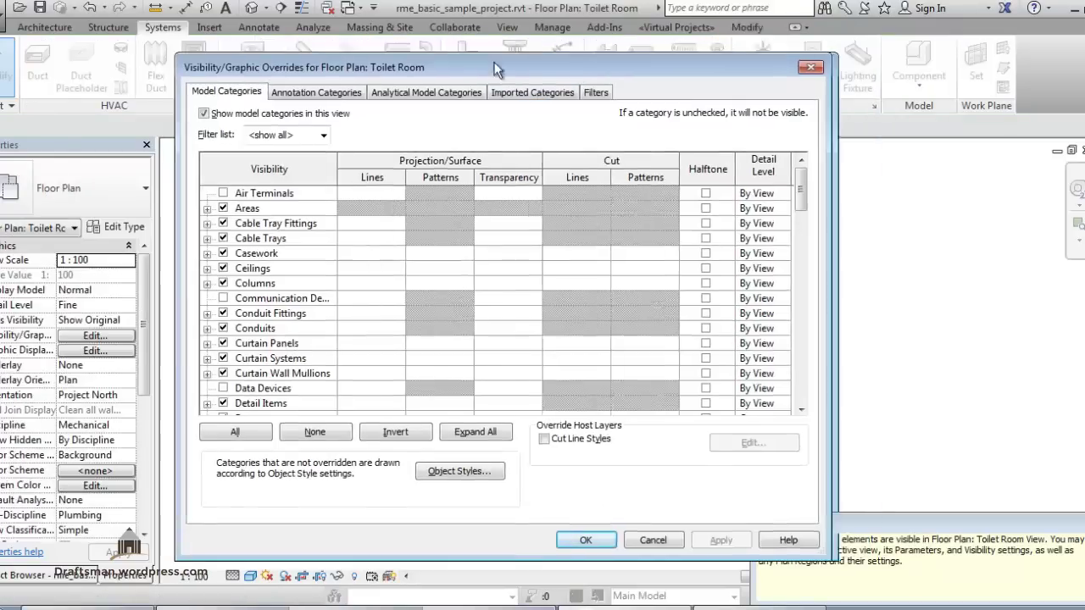
pyautogui.press('p')
pyautogui.scroll(-2, 397, 352)
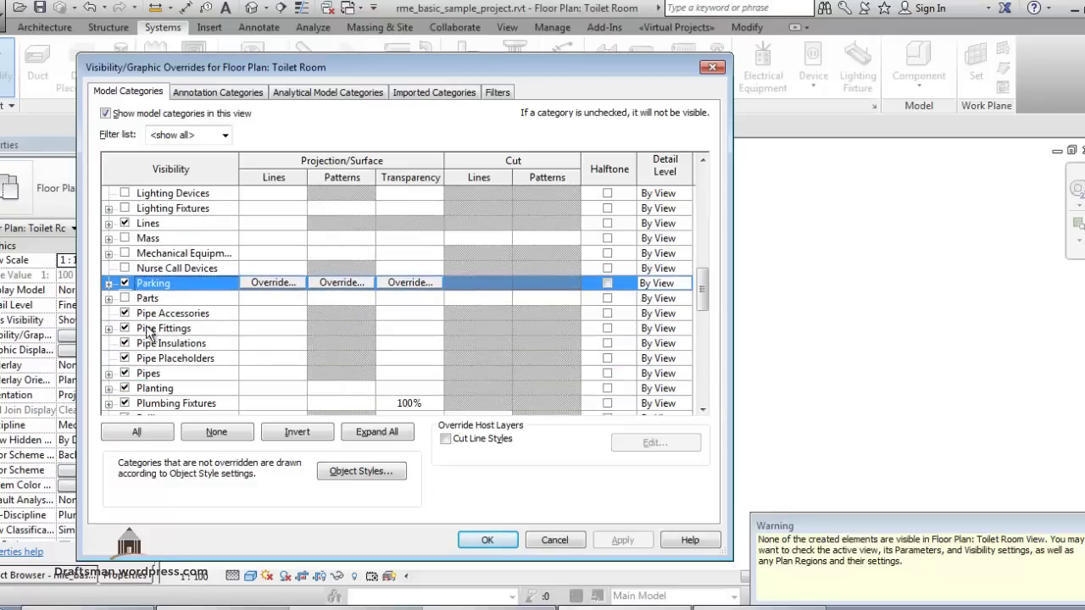
pyautogui.moveTo(592, 67); pyautogui.dragTo(338, 57)
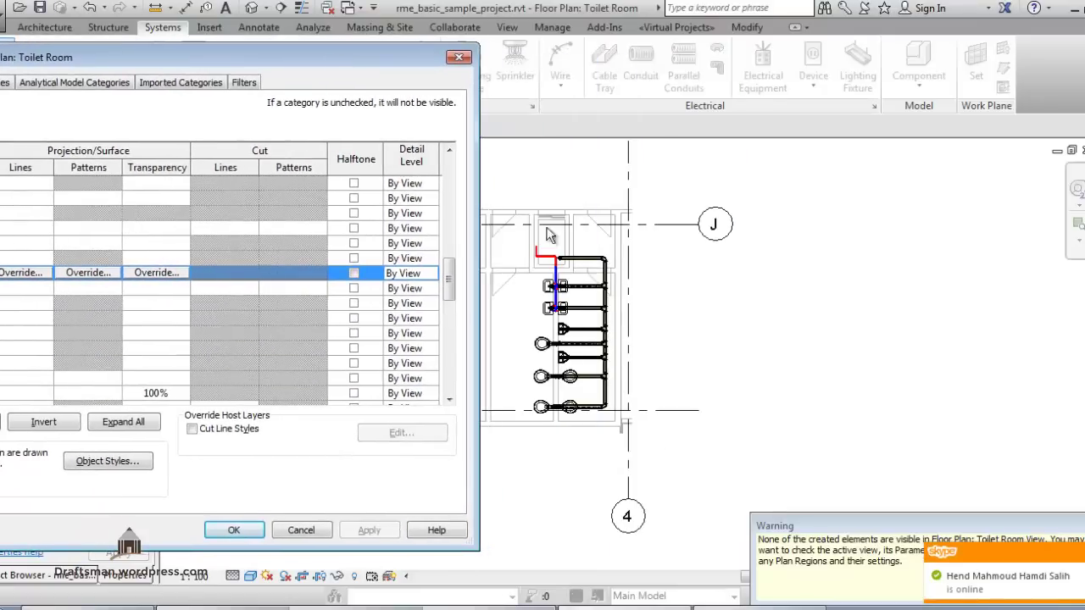
pyautogui.moveTo(276, 43); pyautogui.dragTo(668, 51)
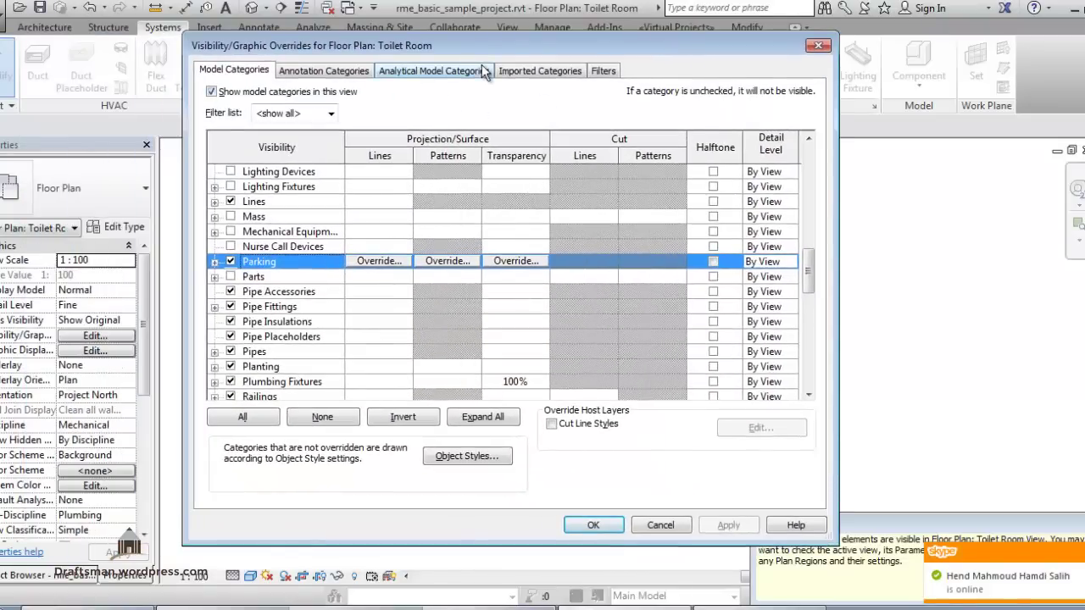
pyautogui.click(603, 71)
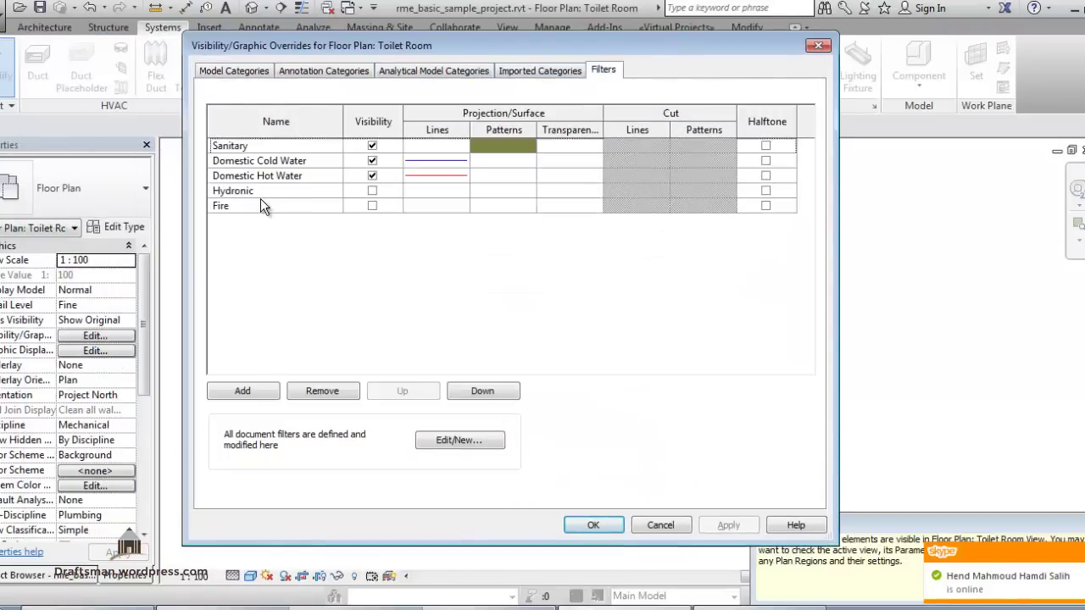
pyautogui.click(373, 191)
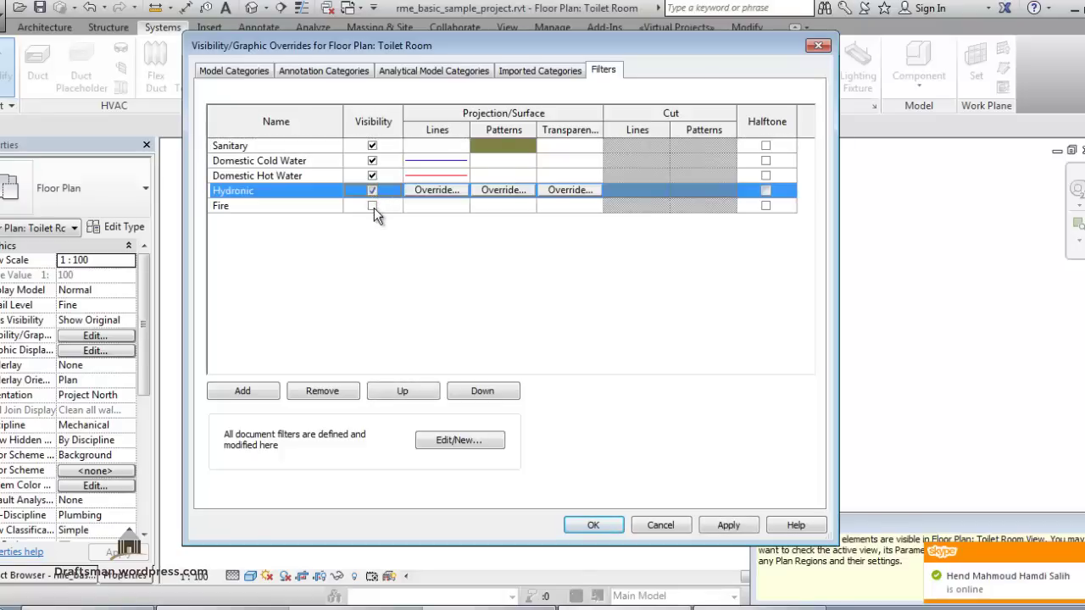
pyautogui.click(372, 206)
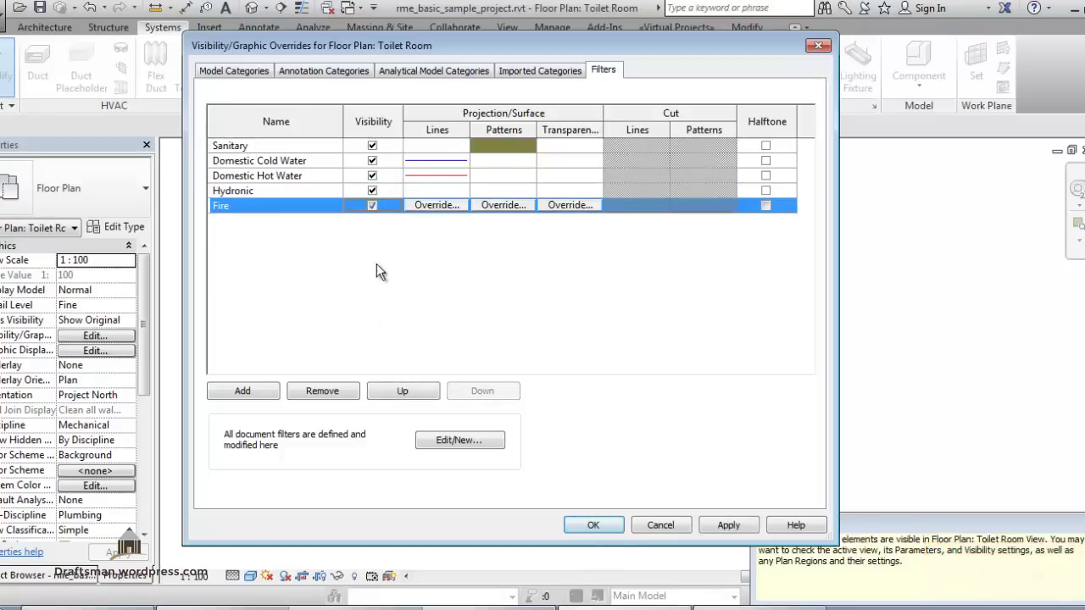
pyautogui.click(593, 525)
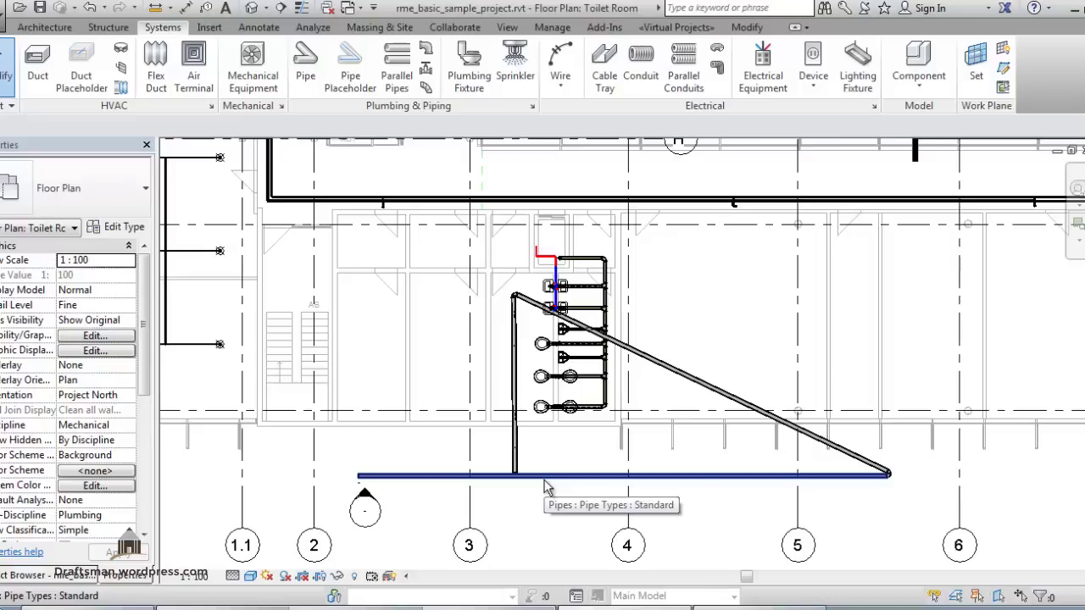
# Delete the whole stray triangular pipe network and zoom in on the toilet fixtures' piping
pyautogui.press('Tab')
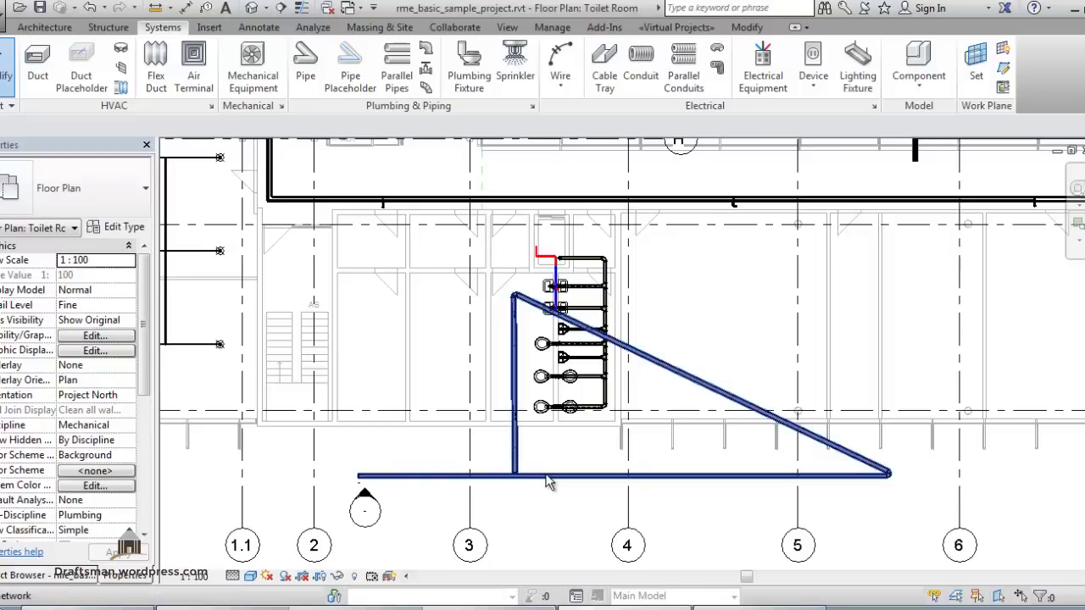
pyautogui.click(556, 501)
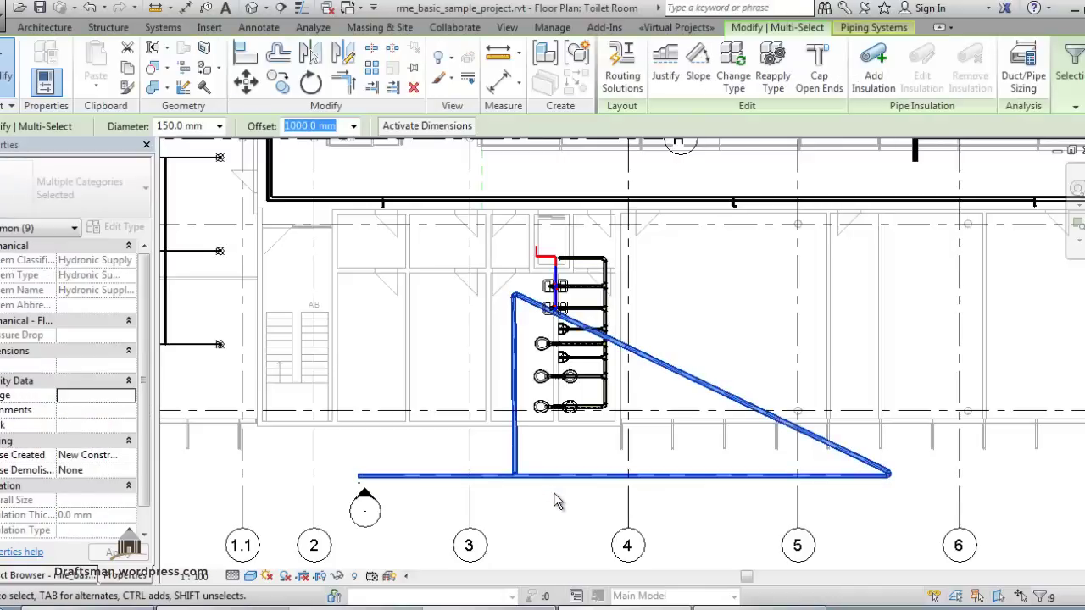
pyautogui.press('Delete')
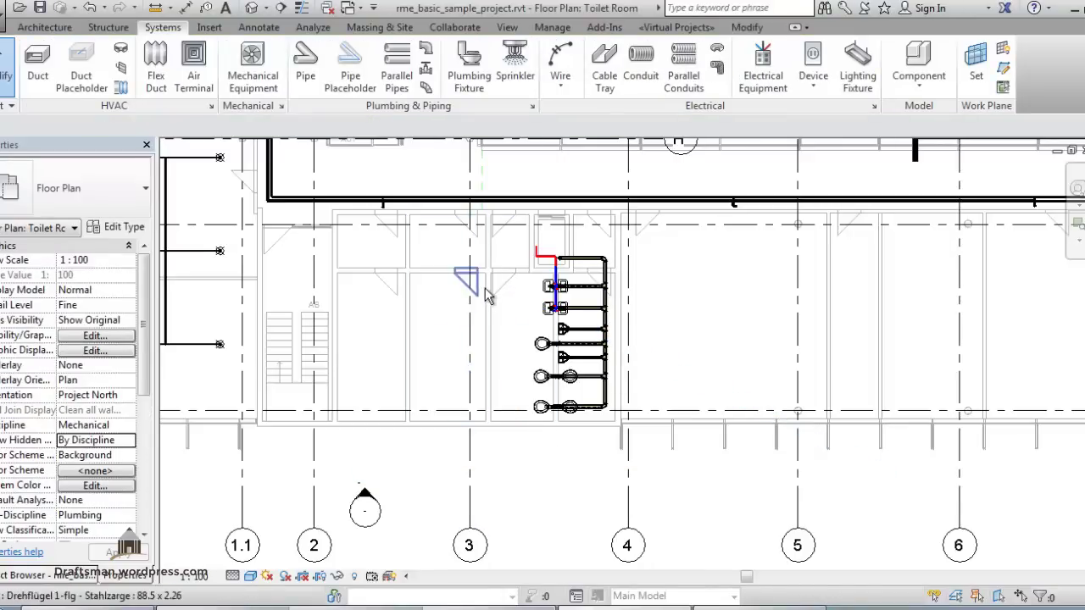
pyautogui.scroll(2, 484, 296)
pyautogui.moveTo(777, 407)
pyautogui.mouseDown(button='middle')
pyautogui.moveTo(686, 365)
pyautogui.moveTo(679, 408)
pyautogui.mouseUp(button='middle')
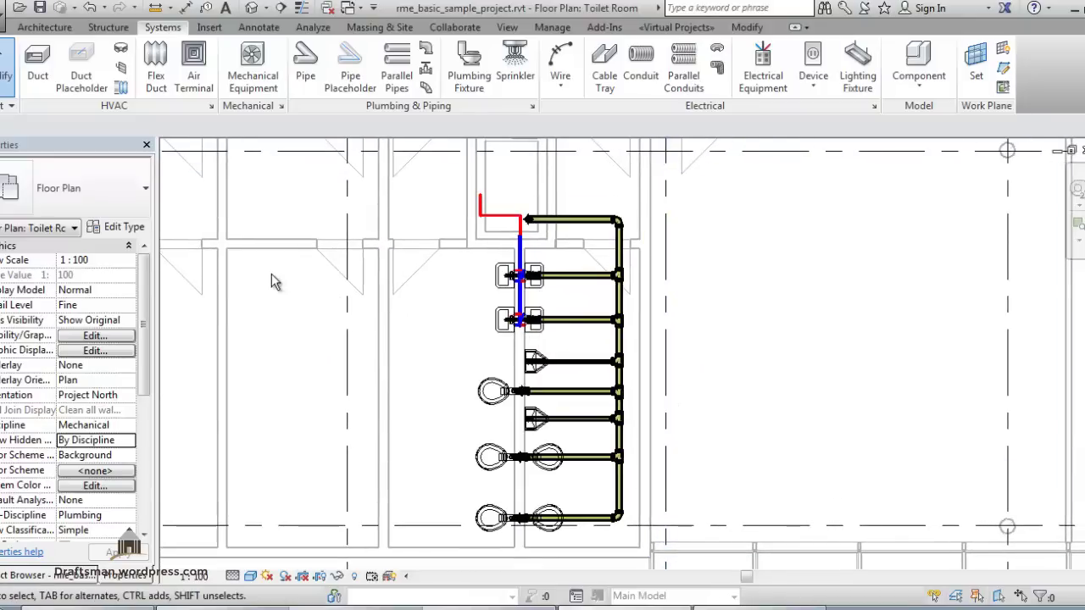
# Place a new pipe with a vertical leg then a horizontal leg right of the fixtures
pyautogui.click(305, 61)
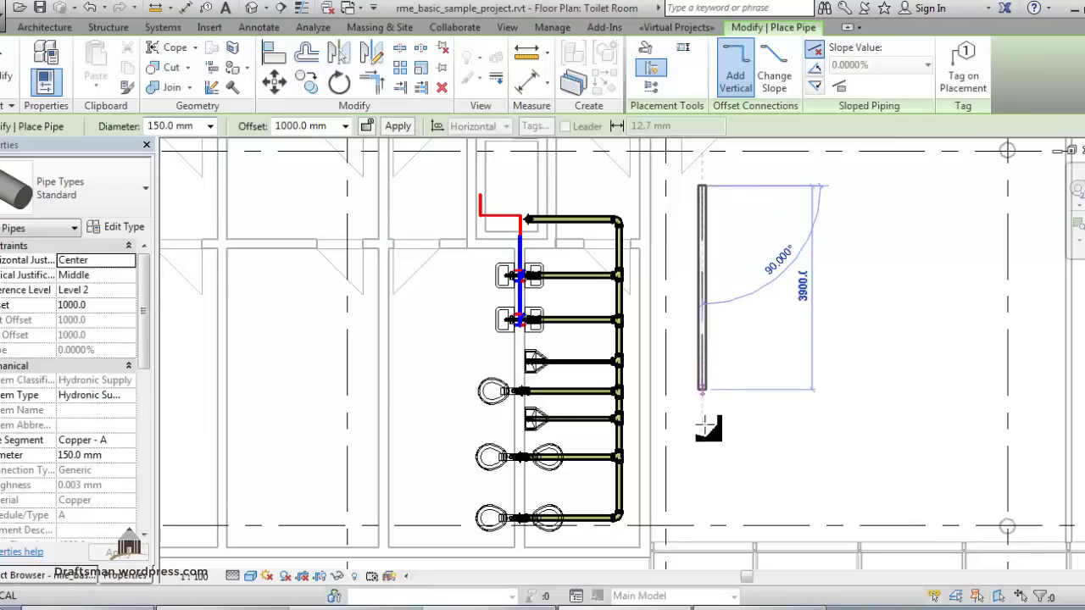
pyautogui.click(890, 447)
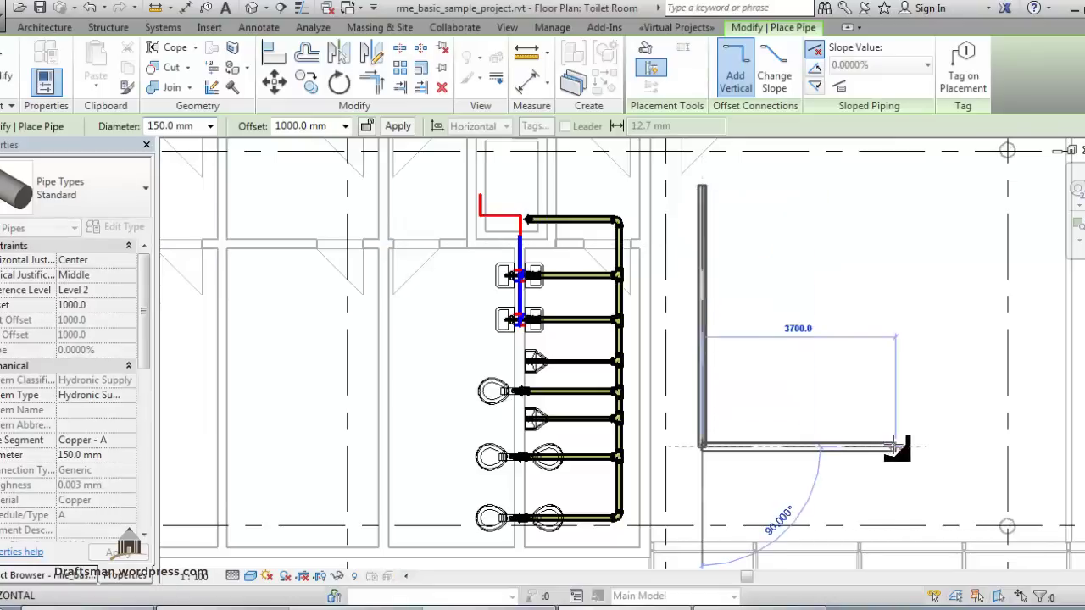
pyautogui.click(888, 447)
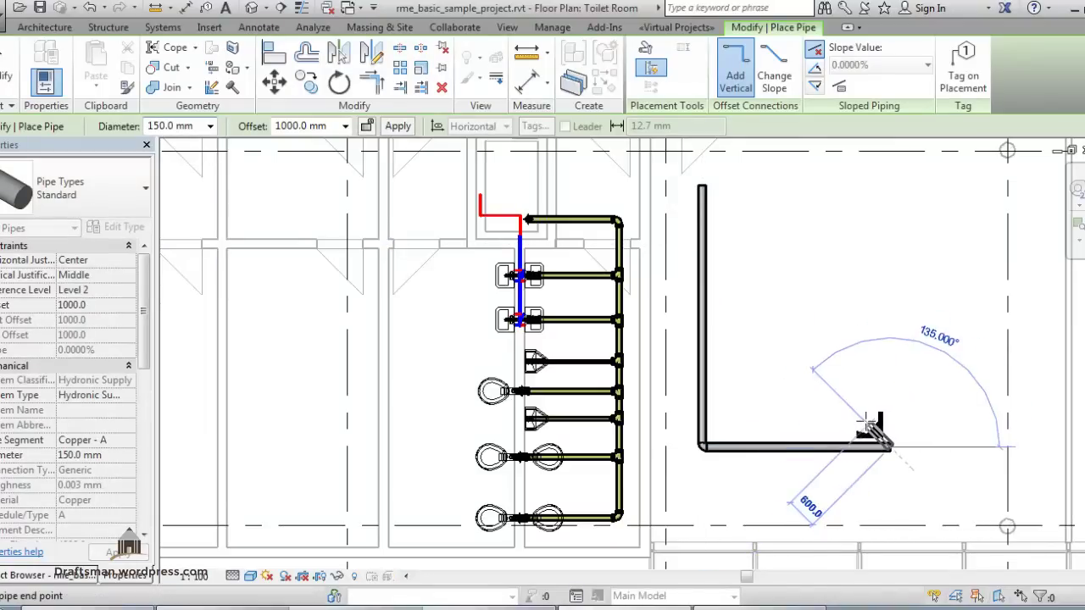
pyautogui.press('Escape')
pyautogui.press('Escape')
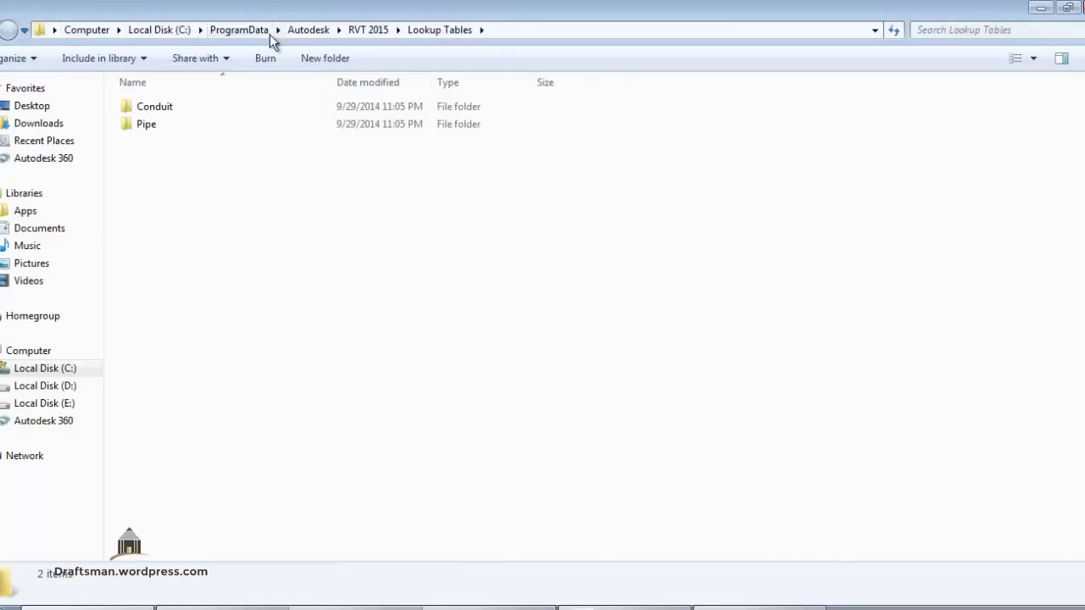
# Browse from C:\ProgramData\Autodesk through RVT 2015 and Lookup Tables into the Pipe folder
pyautogui.click(327, 31)
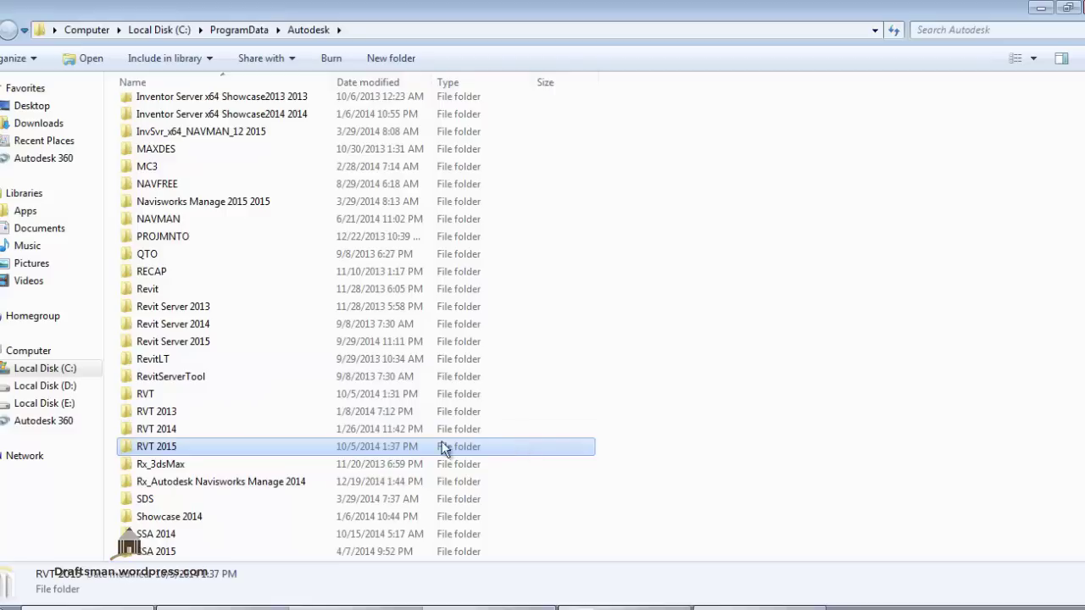
pyautogui.doubleClick(199, 447)
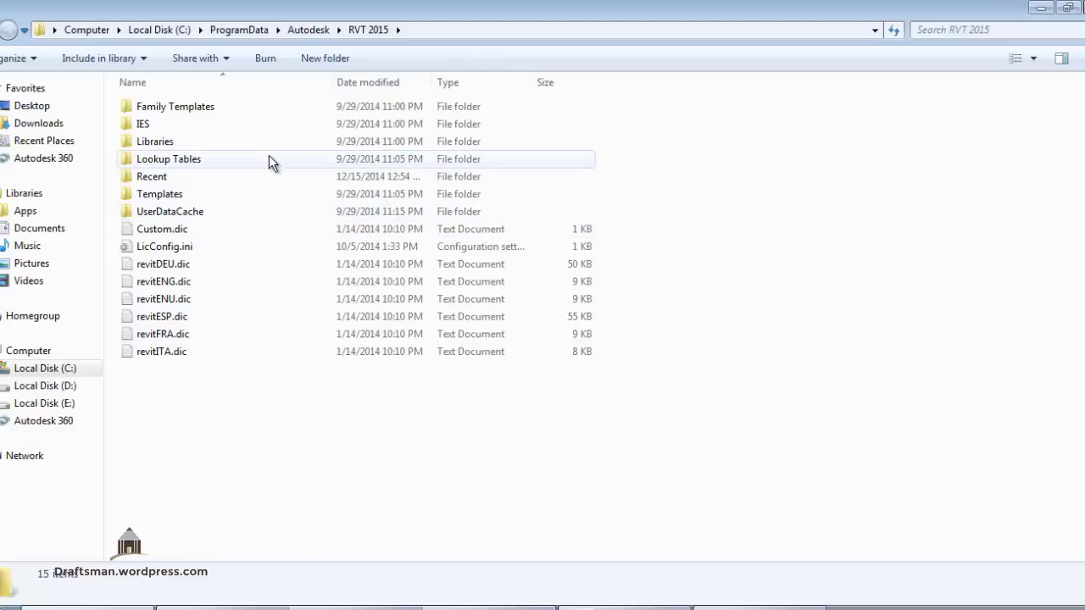
pyautogui.click(208, 143)
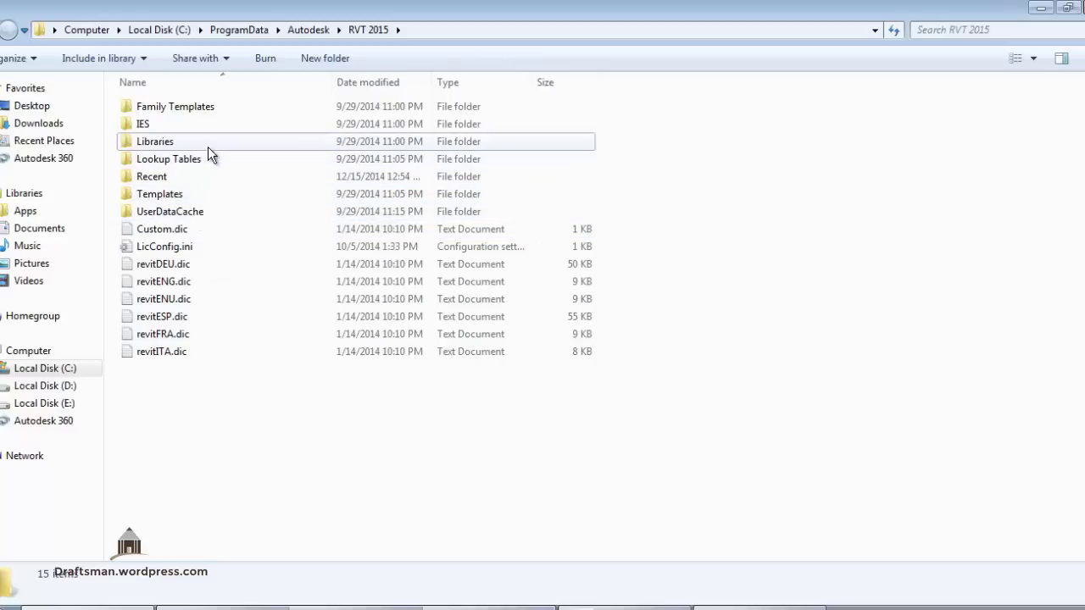
pyautogui.doubleClick(210, 157)
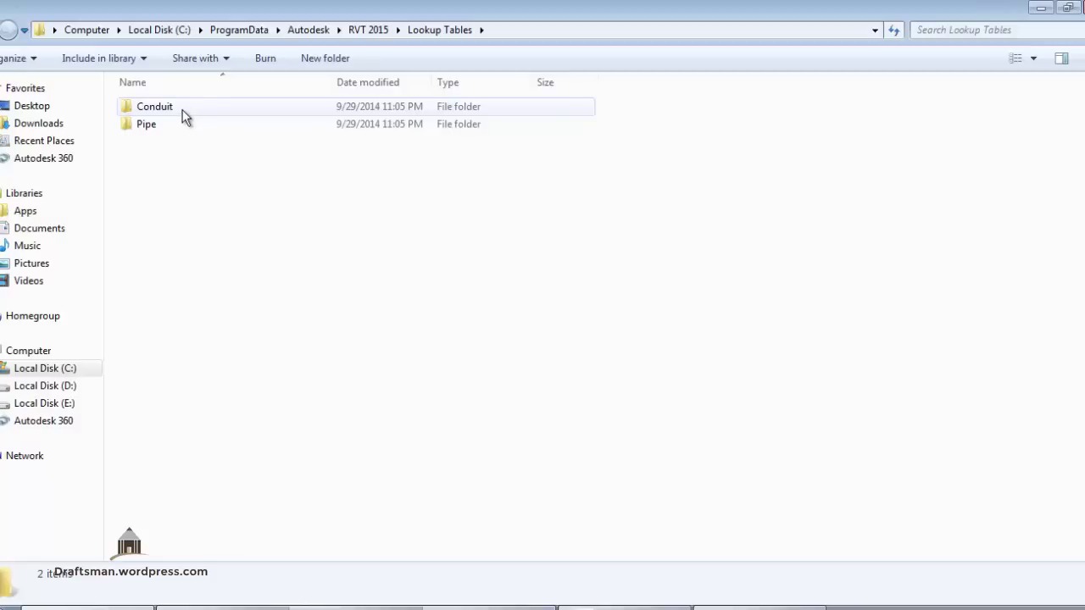
pyautogui.doubleClick(192, 127)
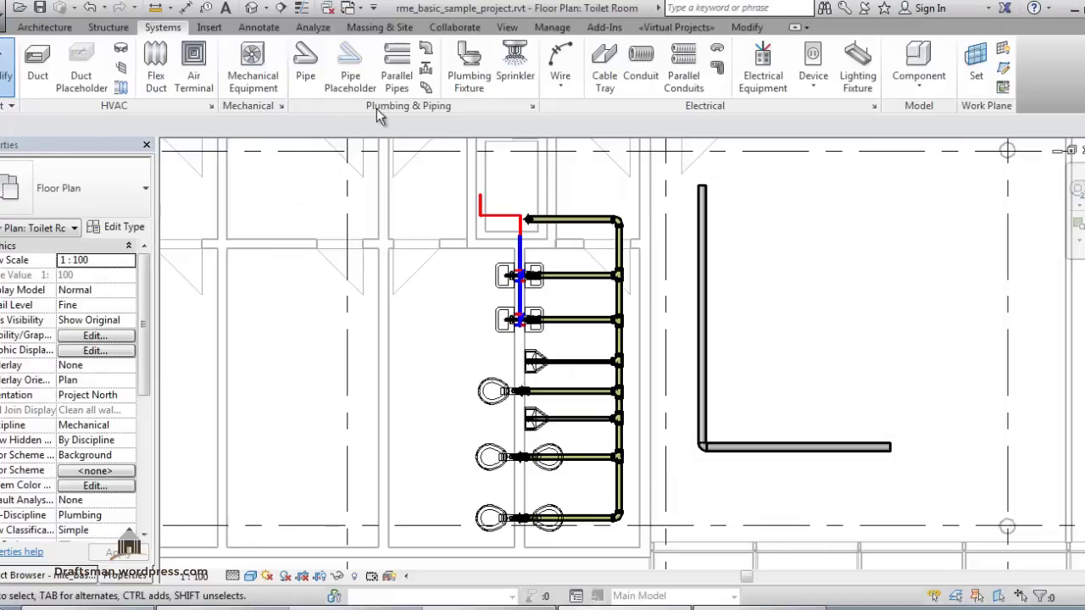
pyautogui.click(532, 107)
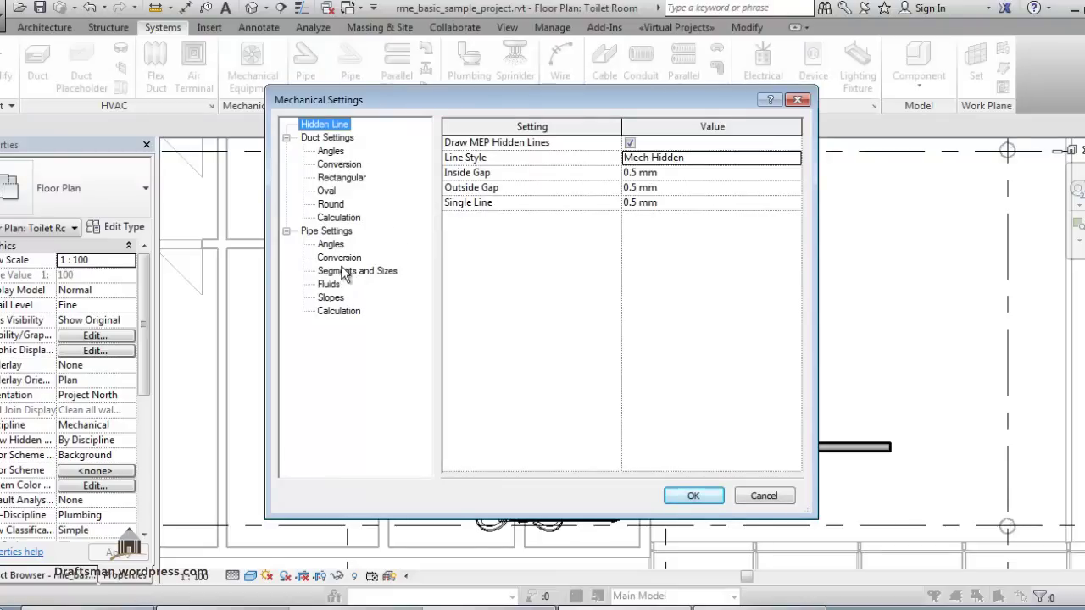
pyautogui.click(333, 231)
pyautogui.press('Down')
pyautogui.press('Down')
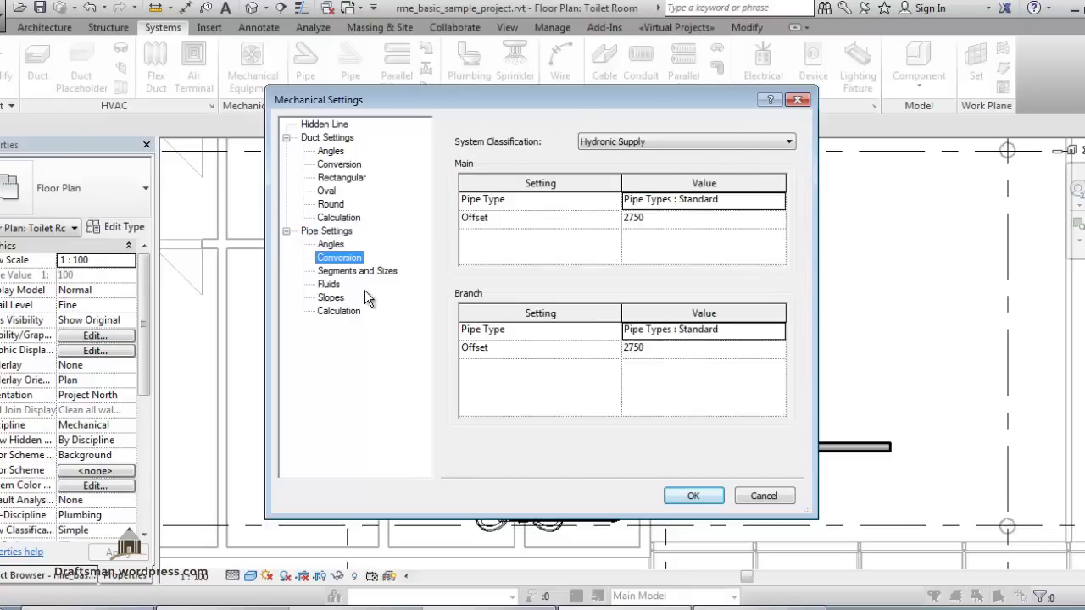
pyautogui.press('Up')
pyautogui.press('Down')
pyautogui.press('Down')
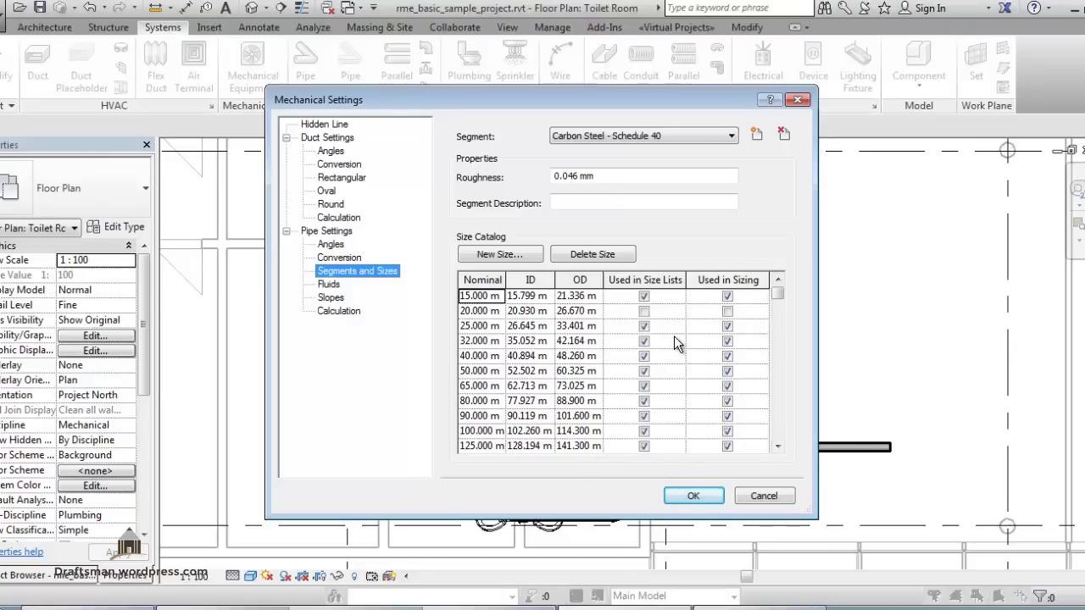
pyautogui.press('Return')
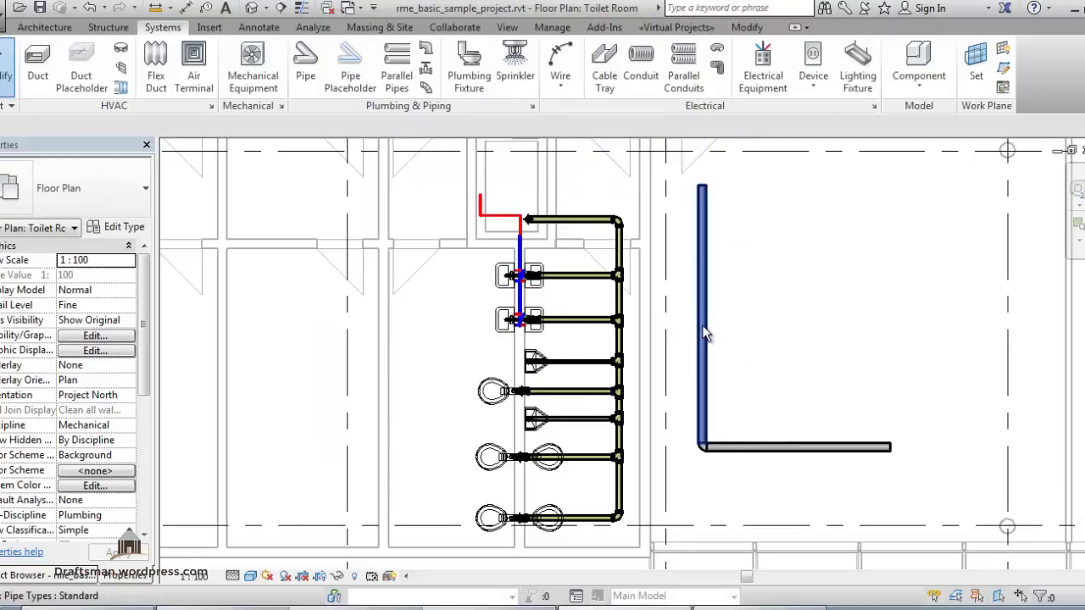
# Set the Elbow routing preference of the Standard pipe type to None and confirm both dialogs
pyautogui.click(700, 333)
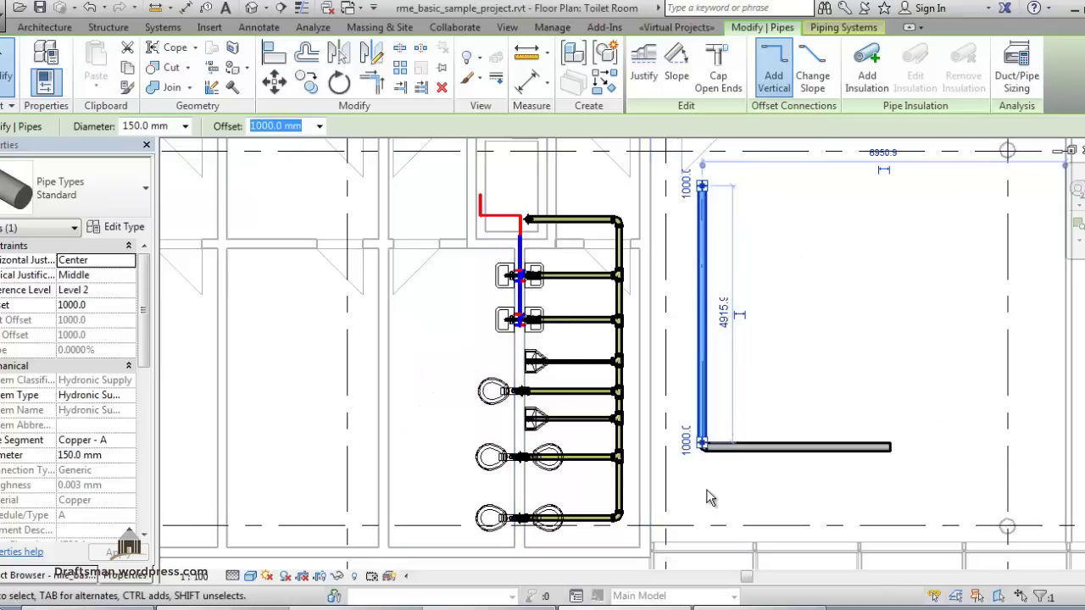
pyautogui.scroll(2, 706, 483)
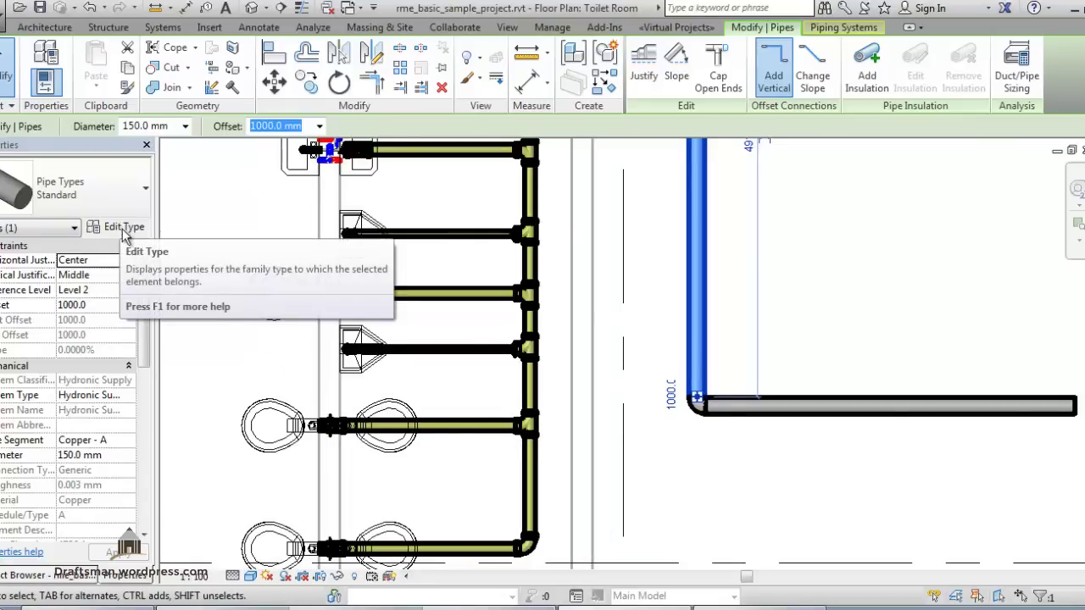
pyautogui.moveTo(116, 228)
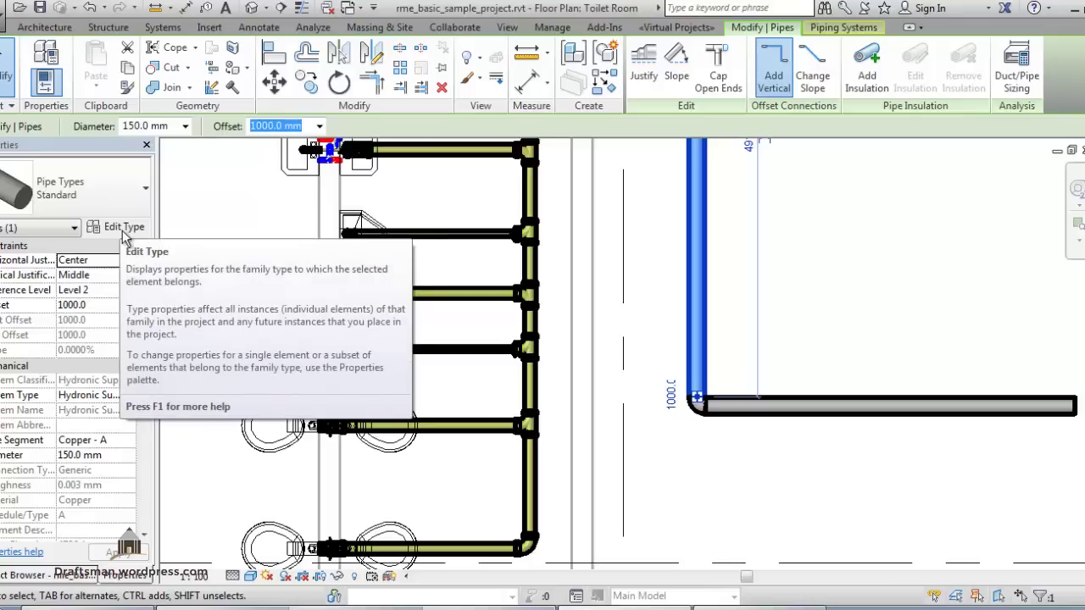
pyautogui.click(125, 227)
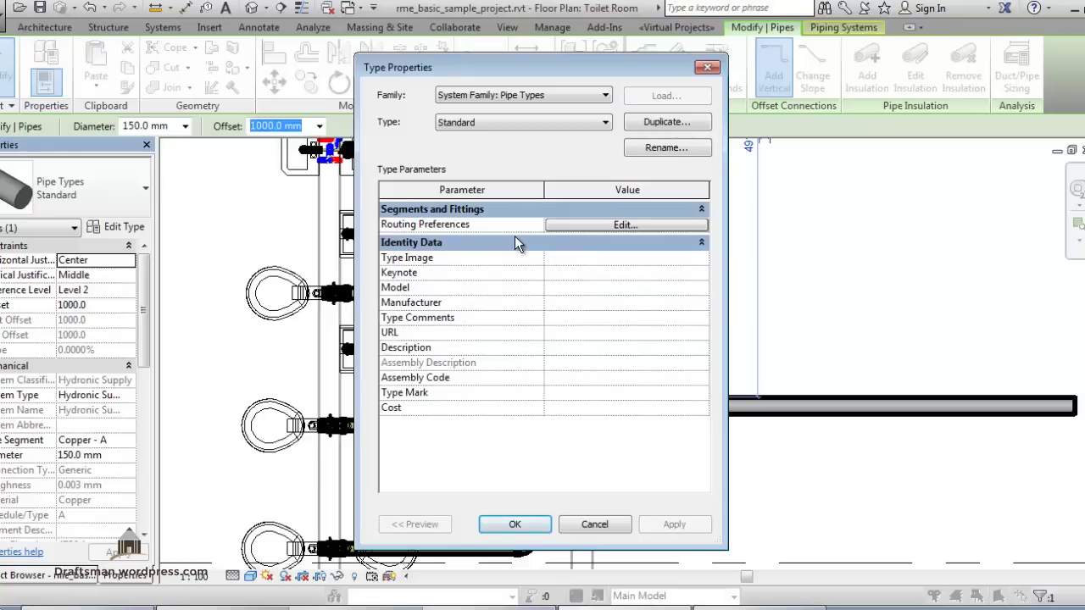
pyautogui.click(577, 224)
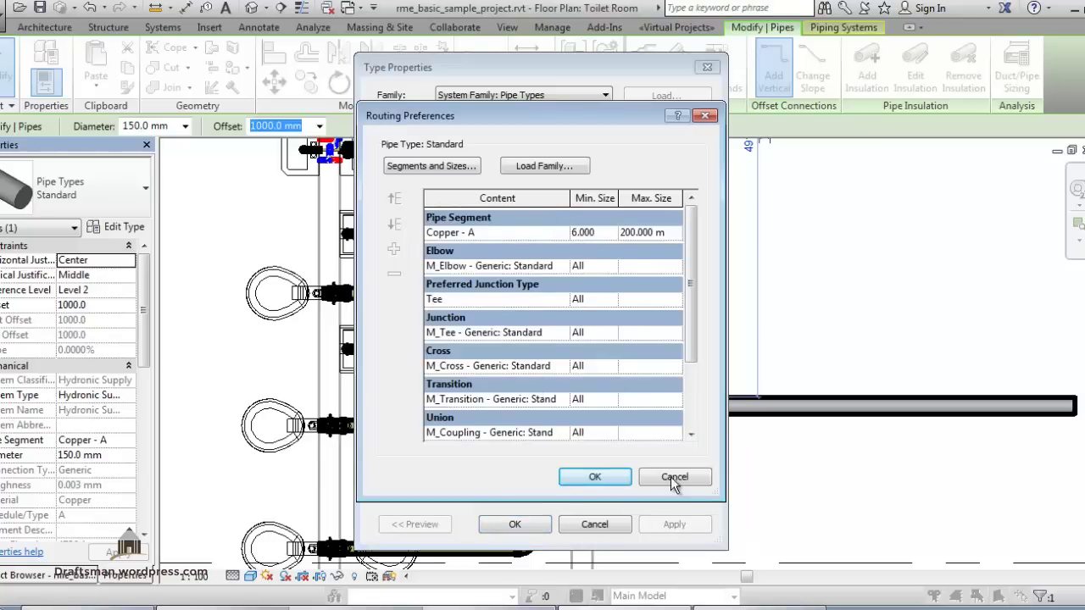
pyautogui.click(674, 477)
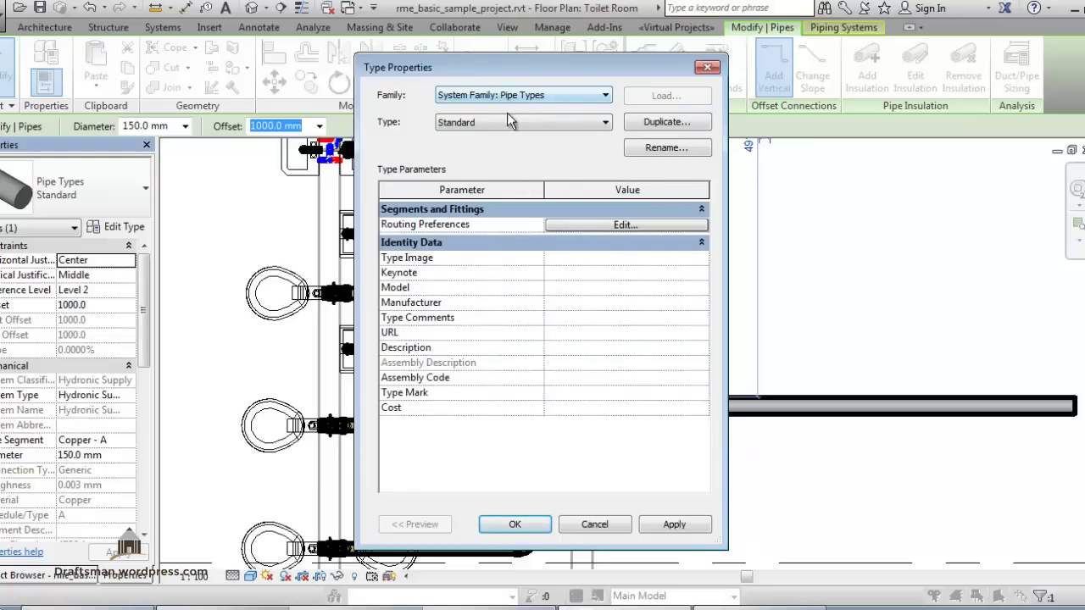
pyautogui.click(625, 226)
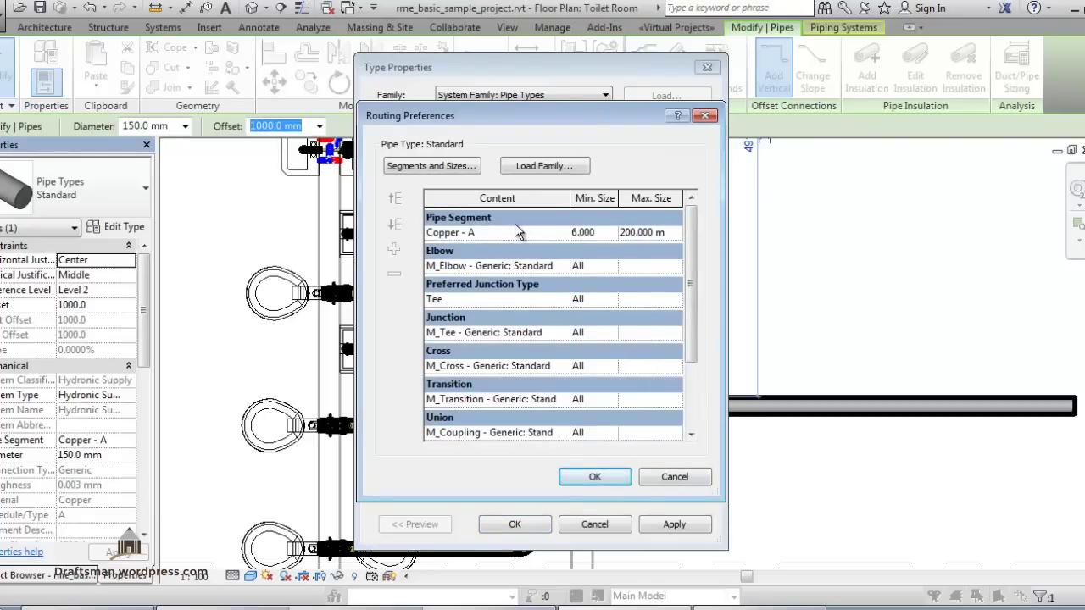
pyautogui.click(559, 266)
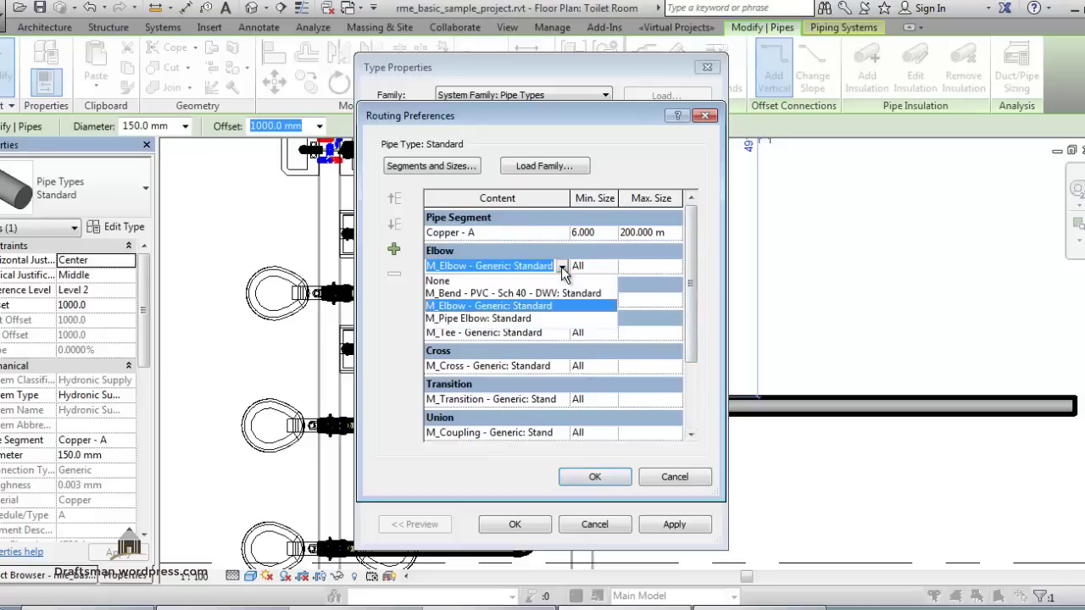
pyautogui.click(516, 283)
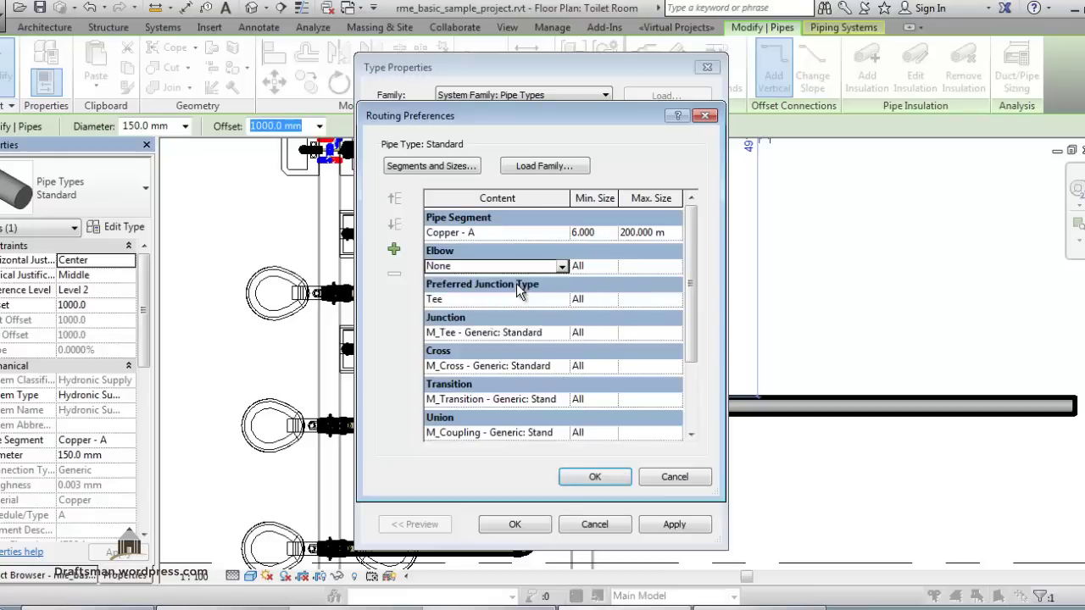
pyautogui.click(594, 479)
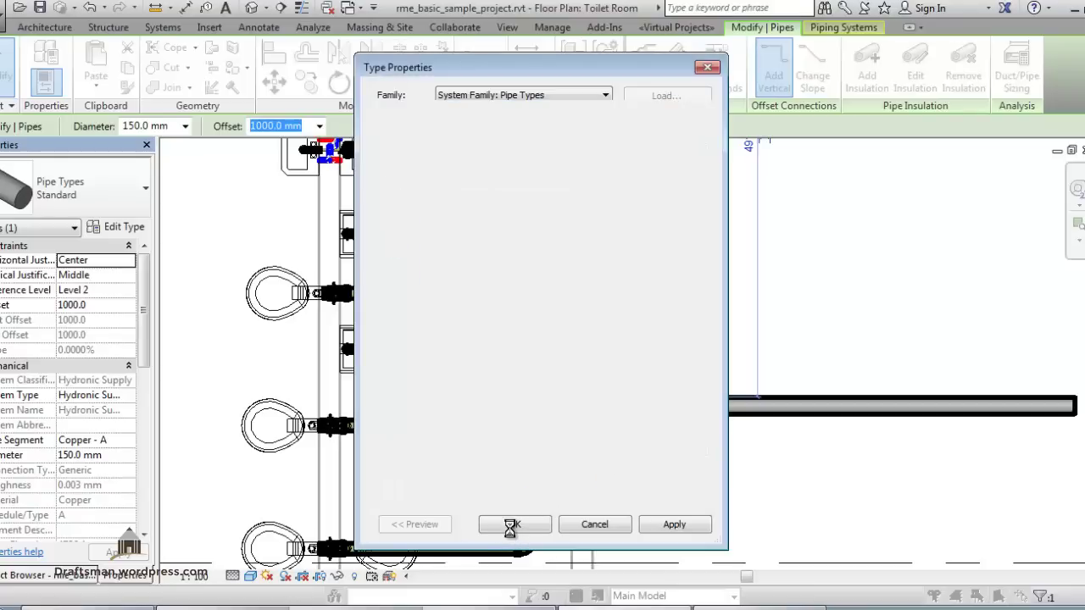
pyautogui.click(511, 526)
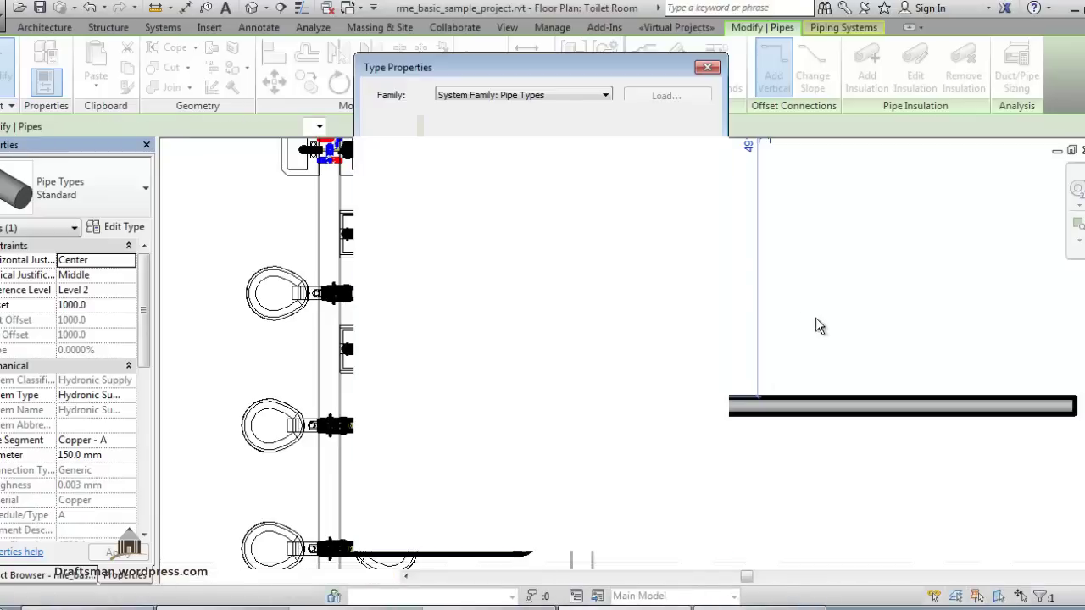
# Draw a vertical pipe (PI) crossing the horizontal run, then select the vertical hydronic pipe
pyautogui.press('Escape')
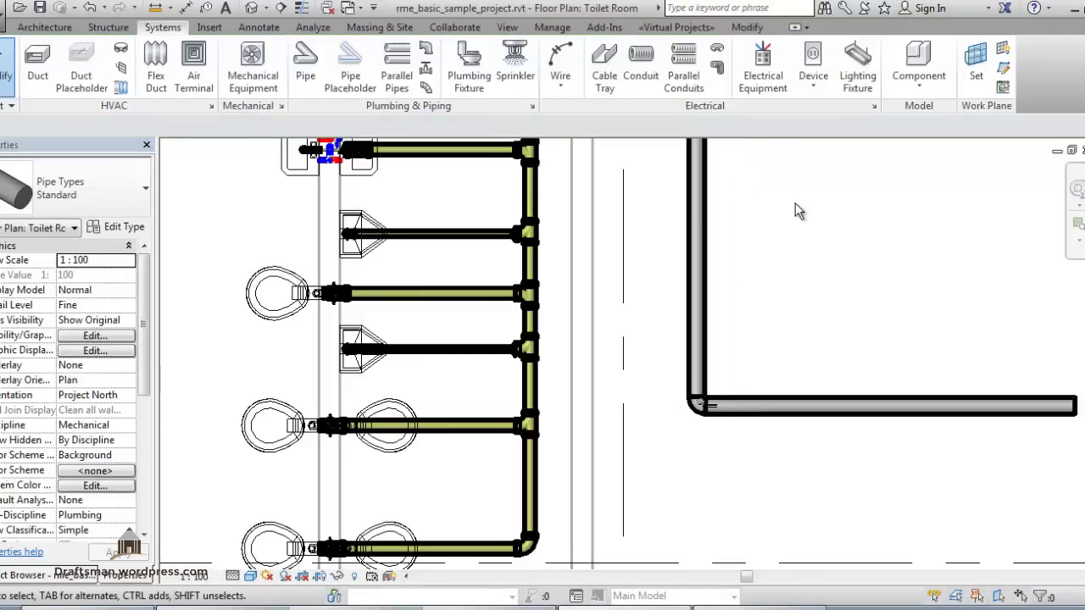
pyautogui.press('p')
pyautogui.press('i')
pyautogui.click(759, 160)
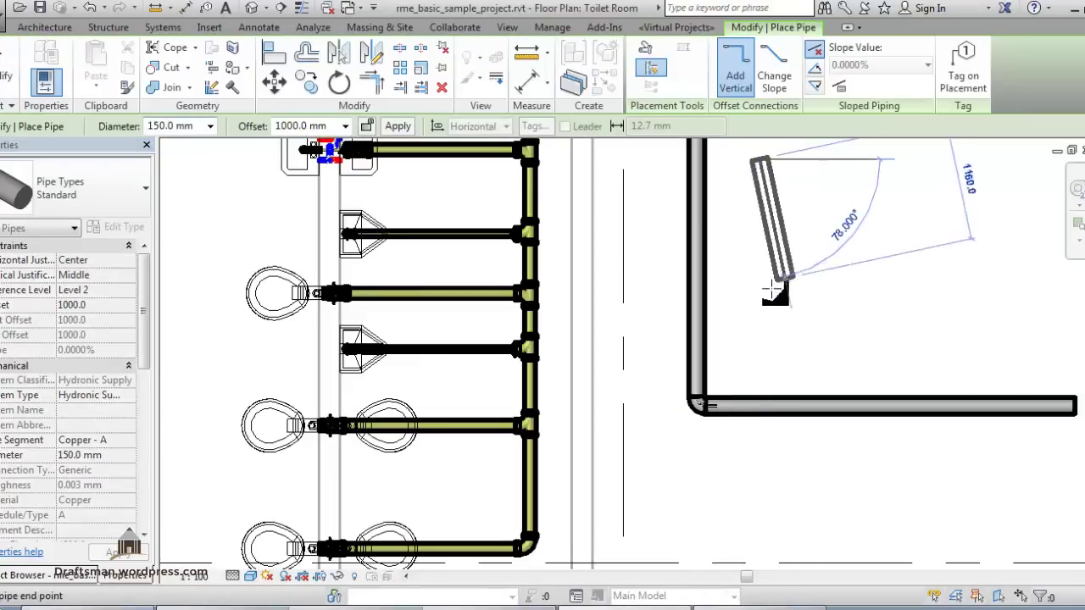
pyautogui.click(758, 343)
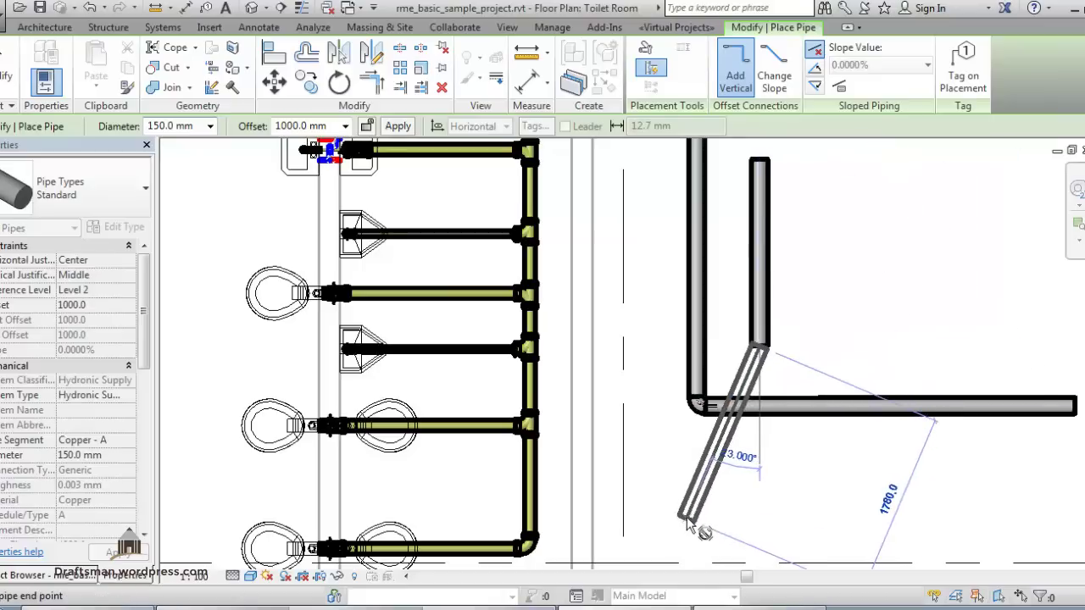
pyautogui.click(759, 531)
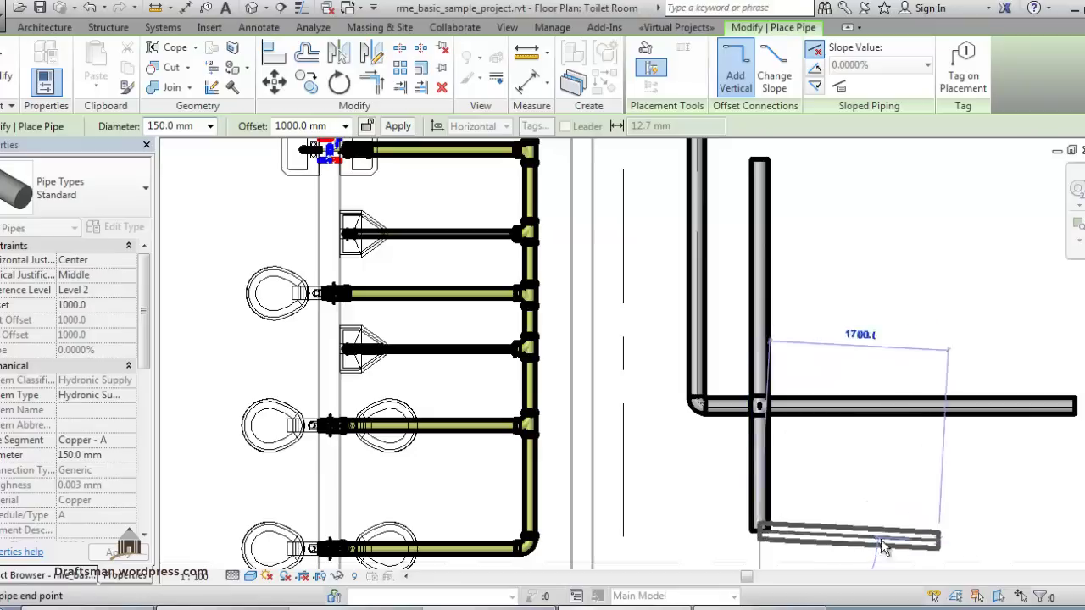
pyautogui.press('Escape')
pyautogui.press('Escape')
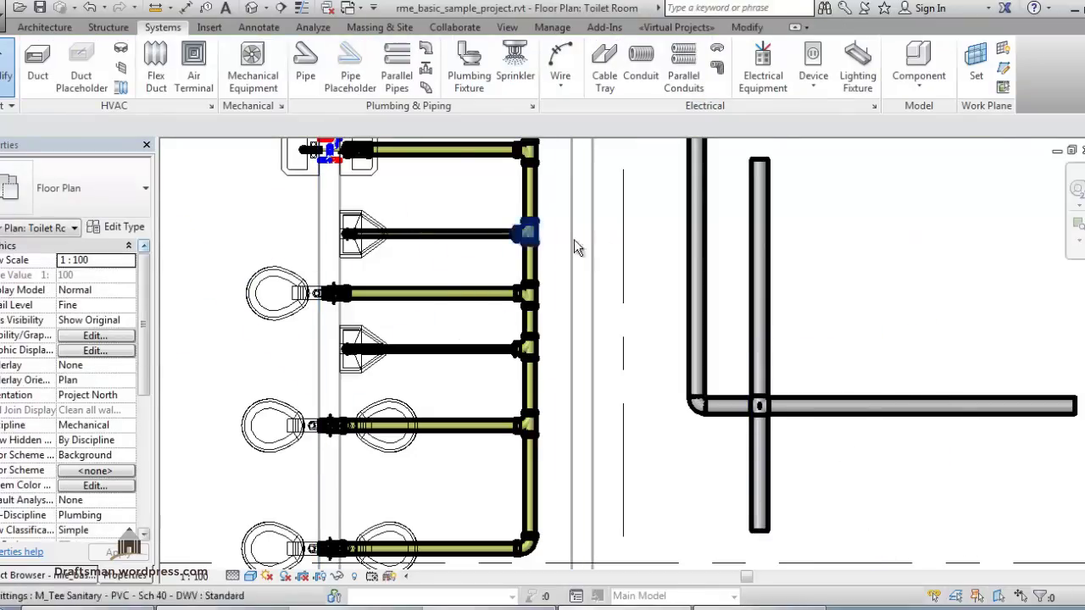
pyautogui.click(694, 208)
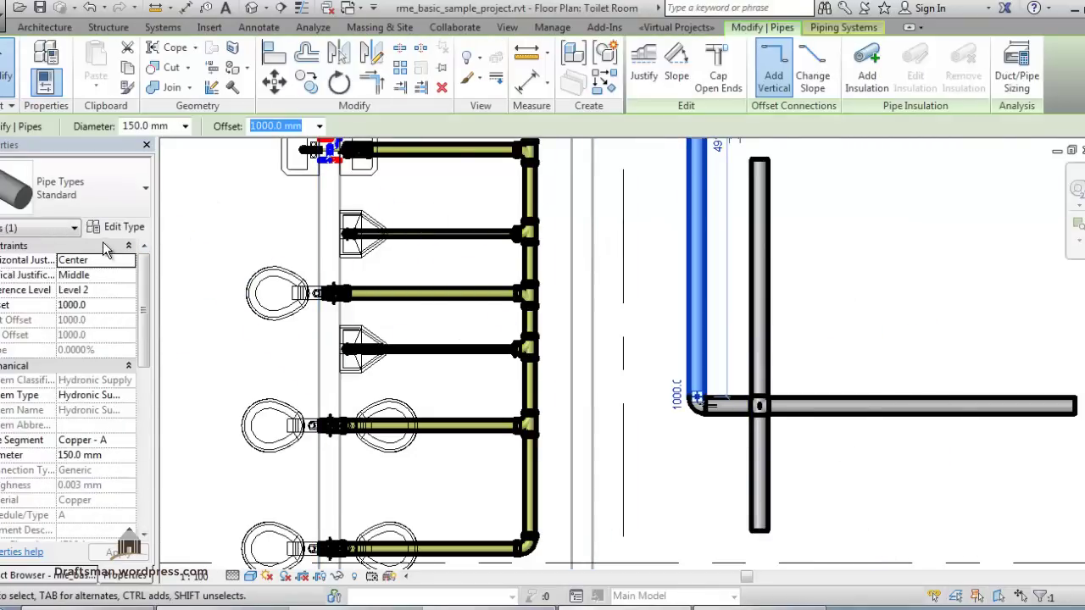
pyautogui.click(124, 227)
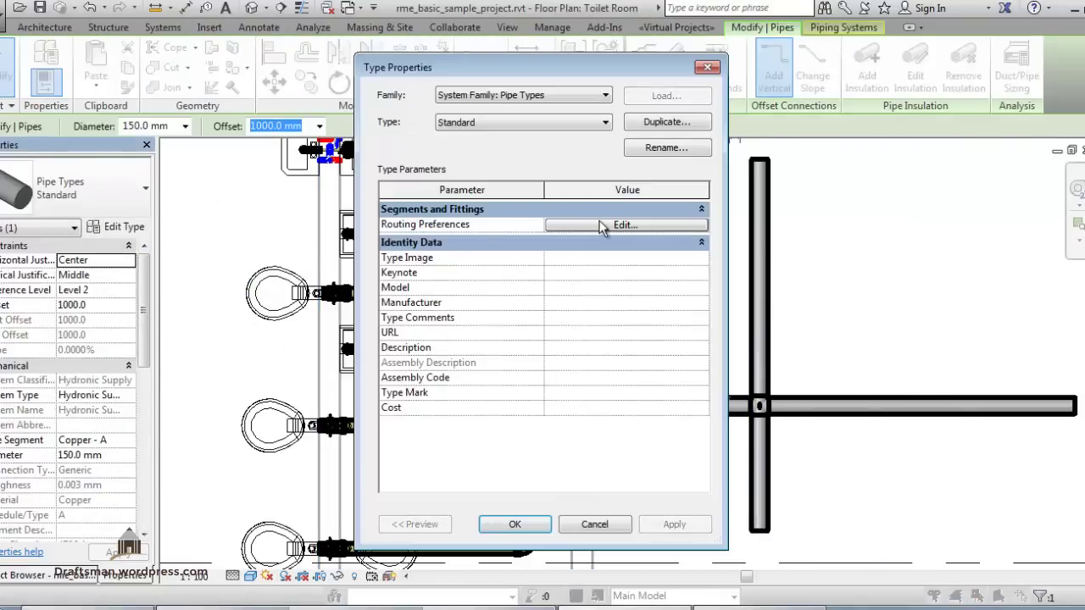
pyautogui.click(598, 226)
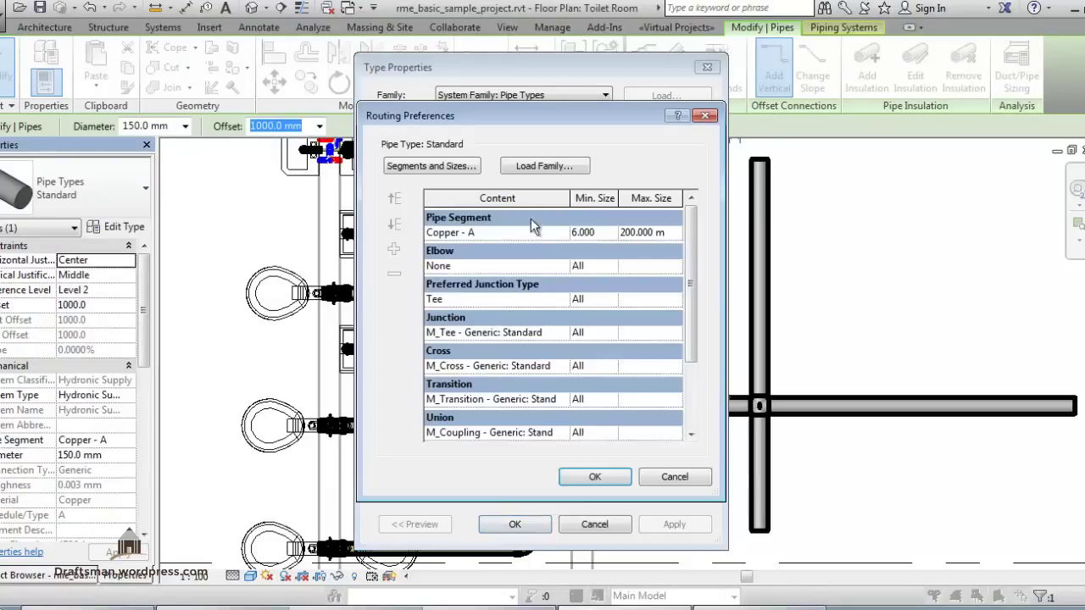
pyautogui.click(558, 265)
pyautogui.click(561, 266)
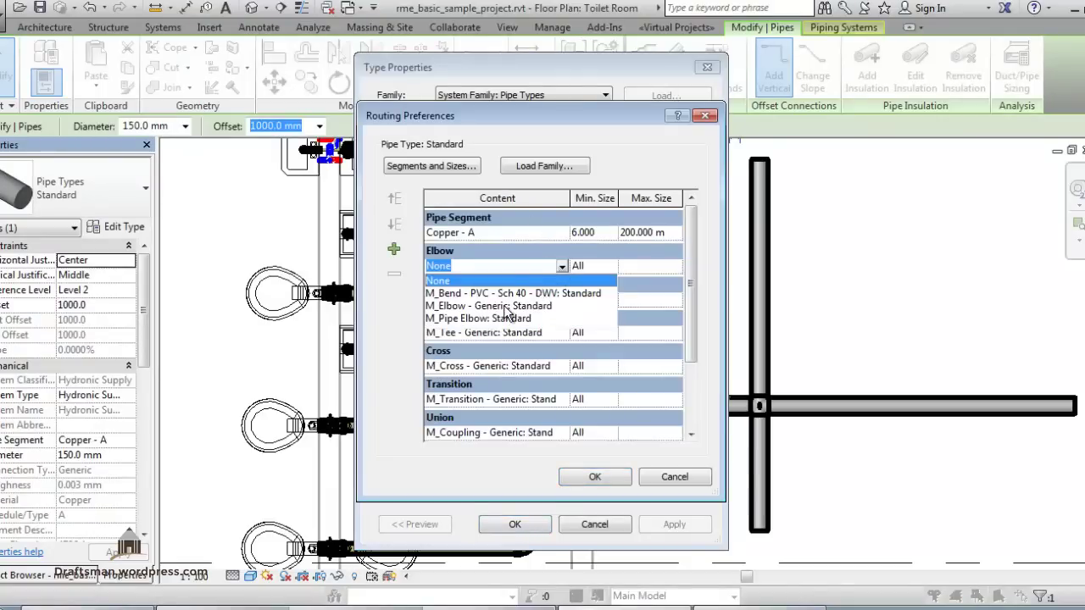
pyautogui.click(509, 306)
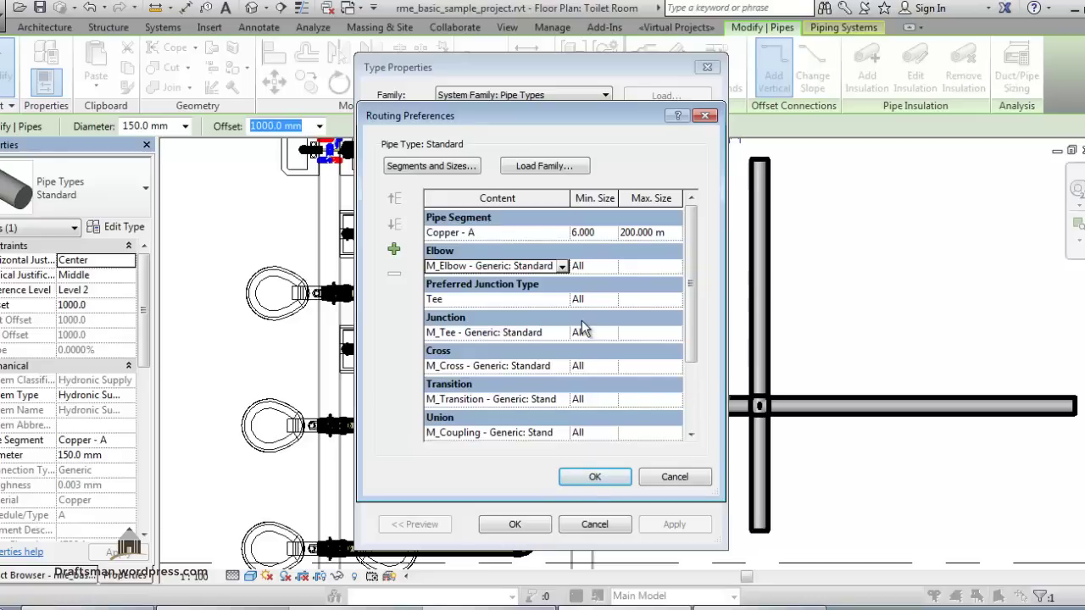
pyautogui.click(556, 334)
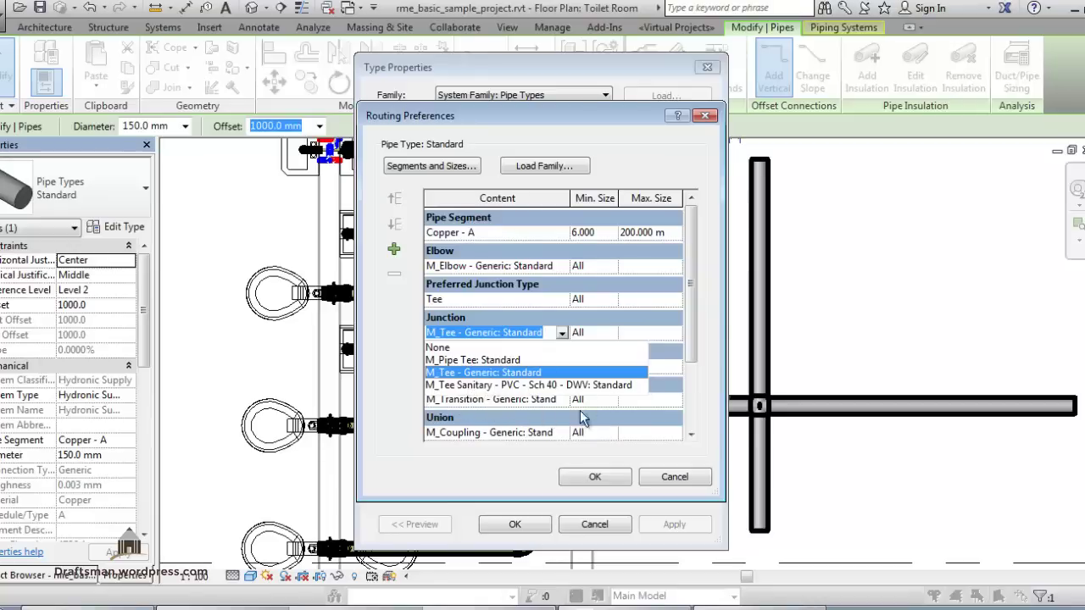
pyautogui.click(695, 373)
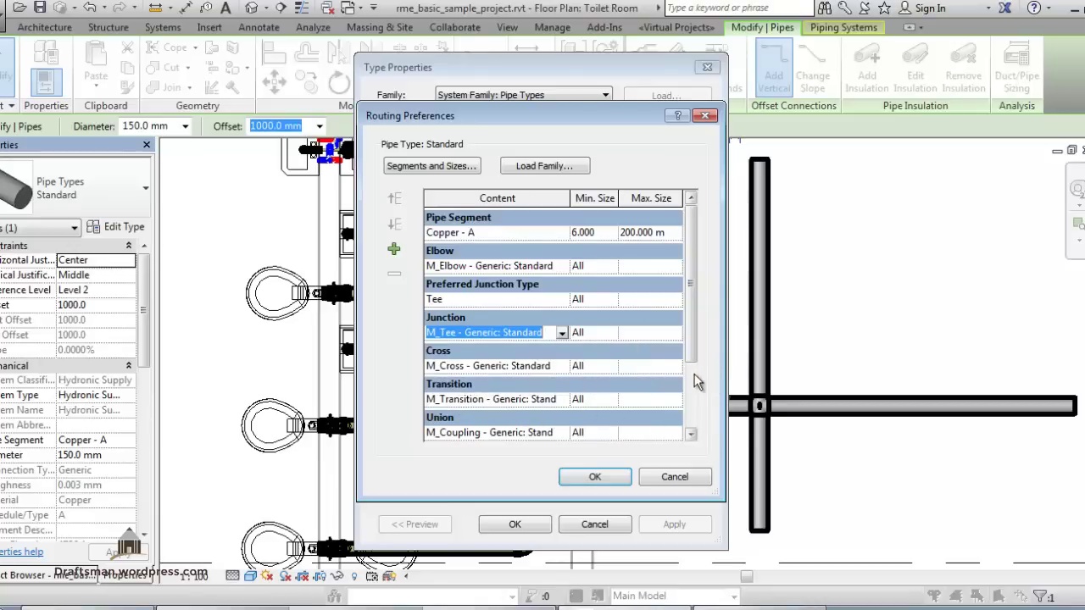
pyautogui.click(694, 373)
pyautogui.click(675, 477)
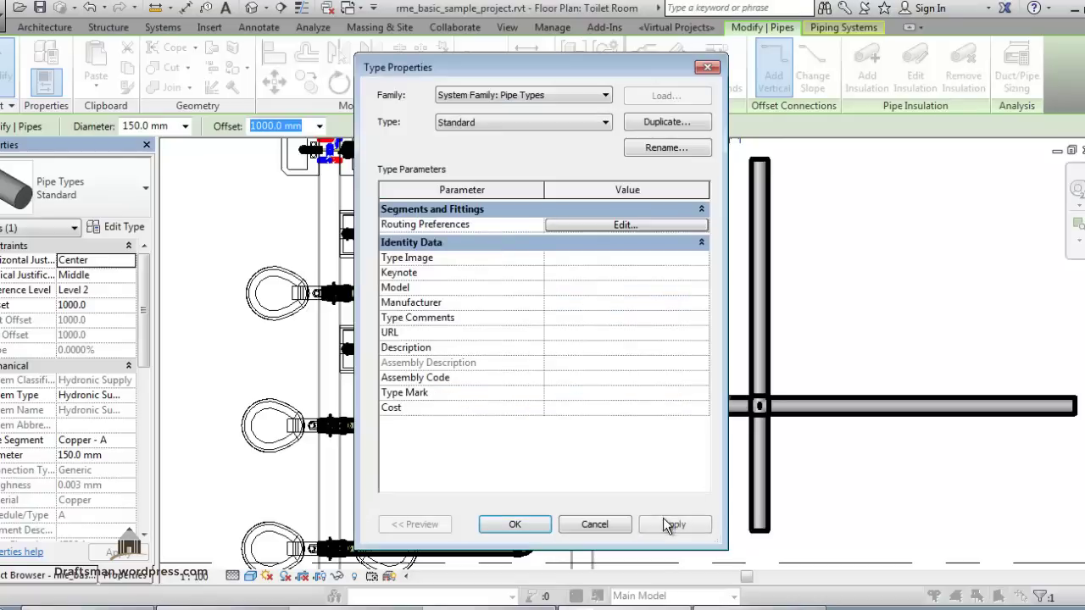
pyautogui.click(631, 525)
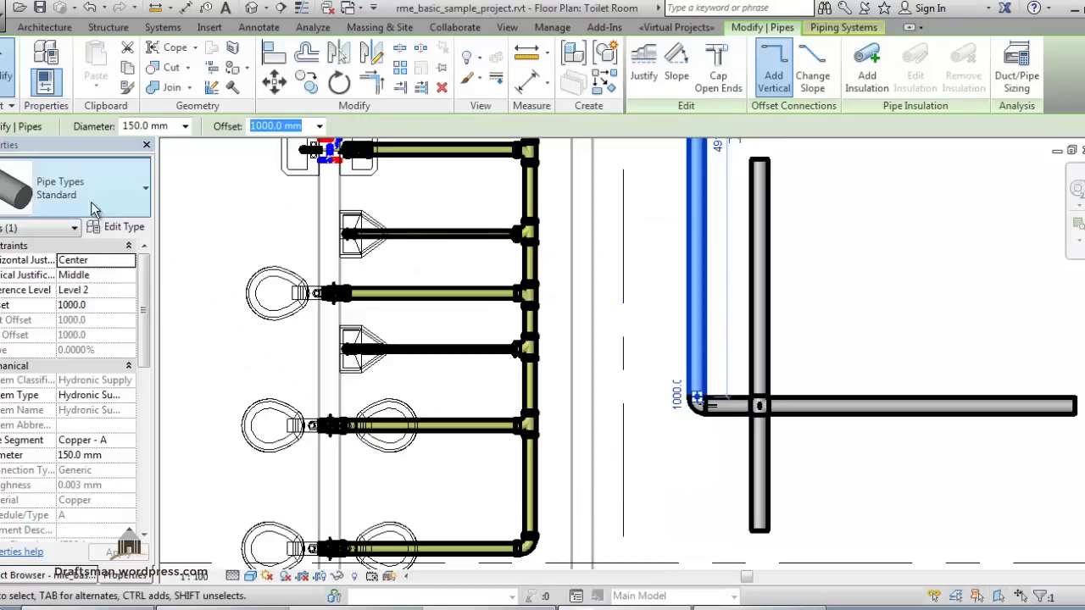
pyautogui.click(104, 228)
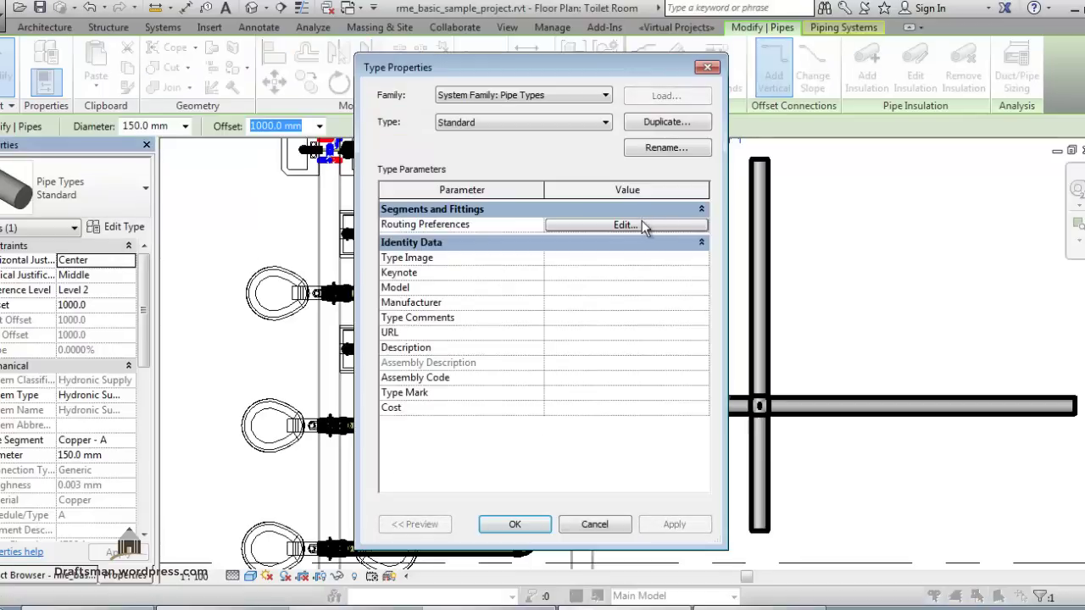
# Duplicate the Standard pipe type as 'fire' and check its routing preferences use no elbow
pyautogui.click(642, 224)
pyautogui.press('Escape')
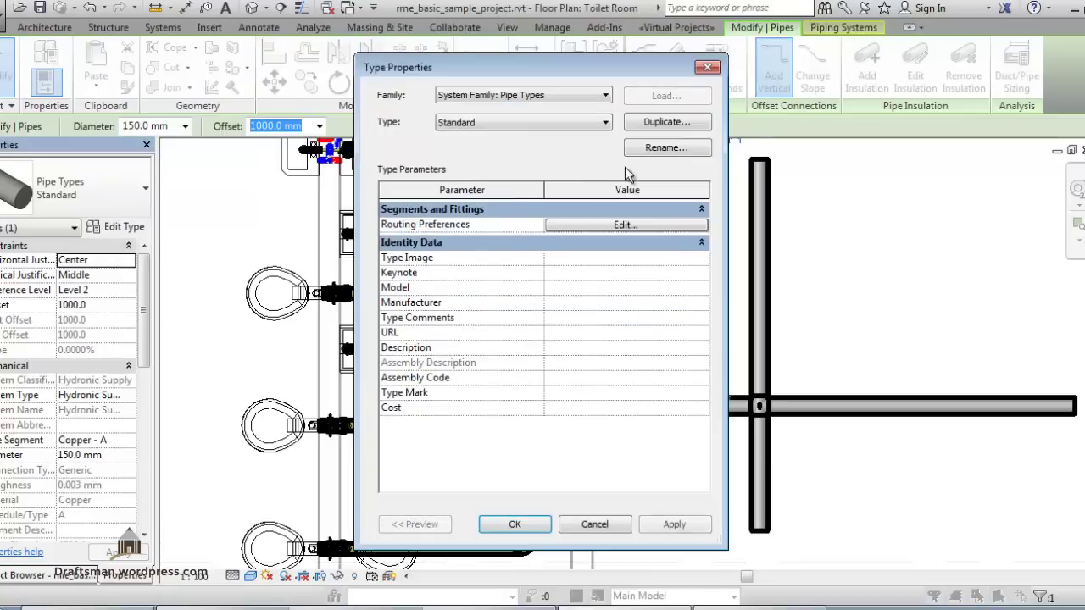
pyautogui.click(678, 122)
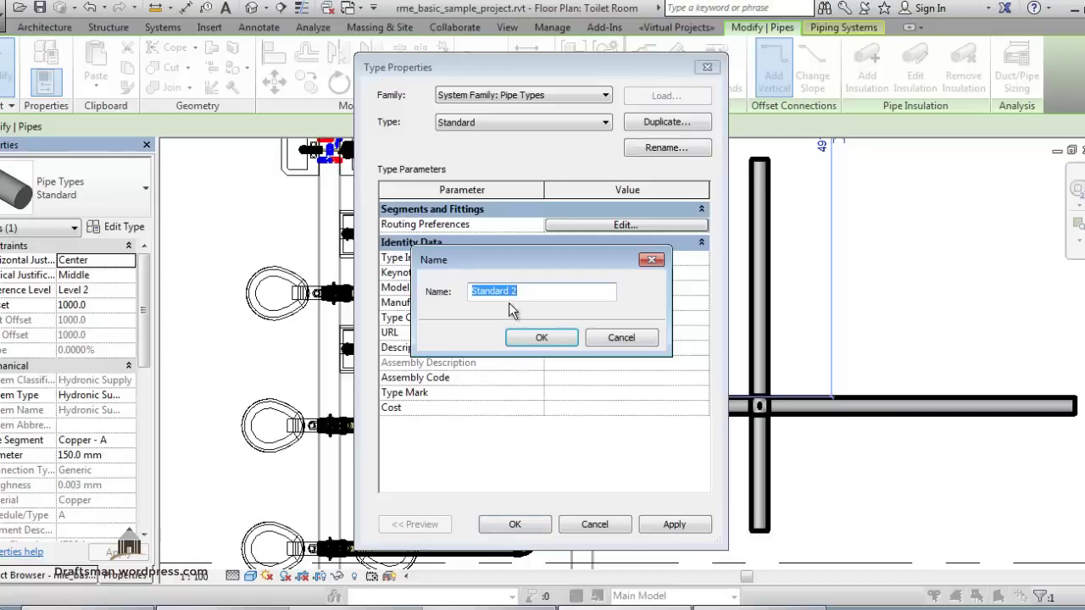
pyautogui.write('fire')
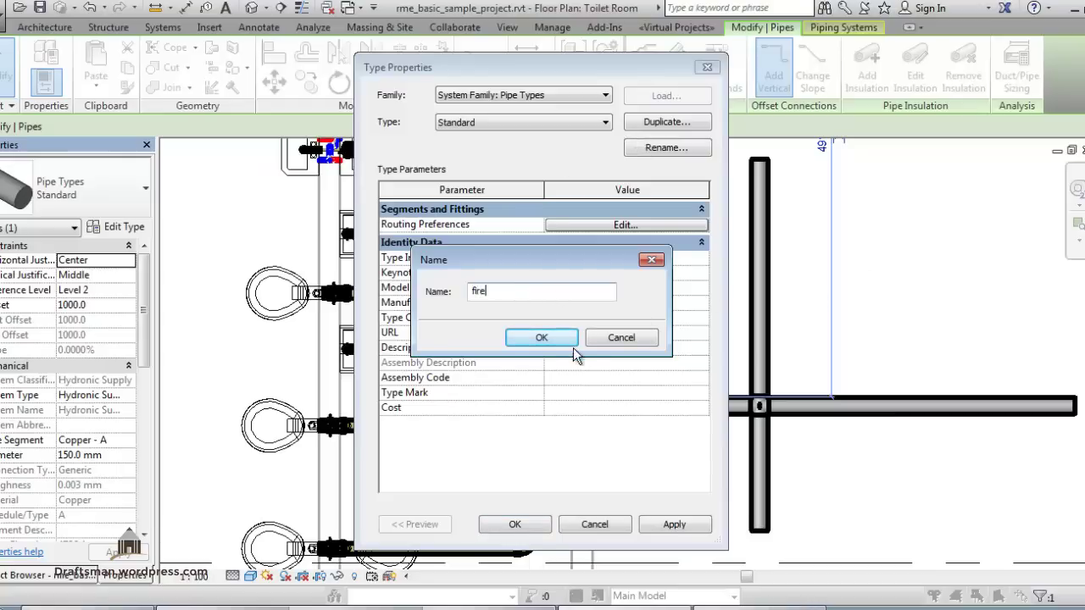
pyautogui.click(547, 339)
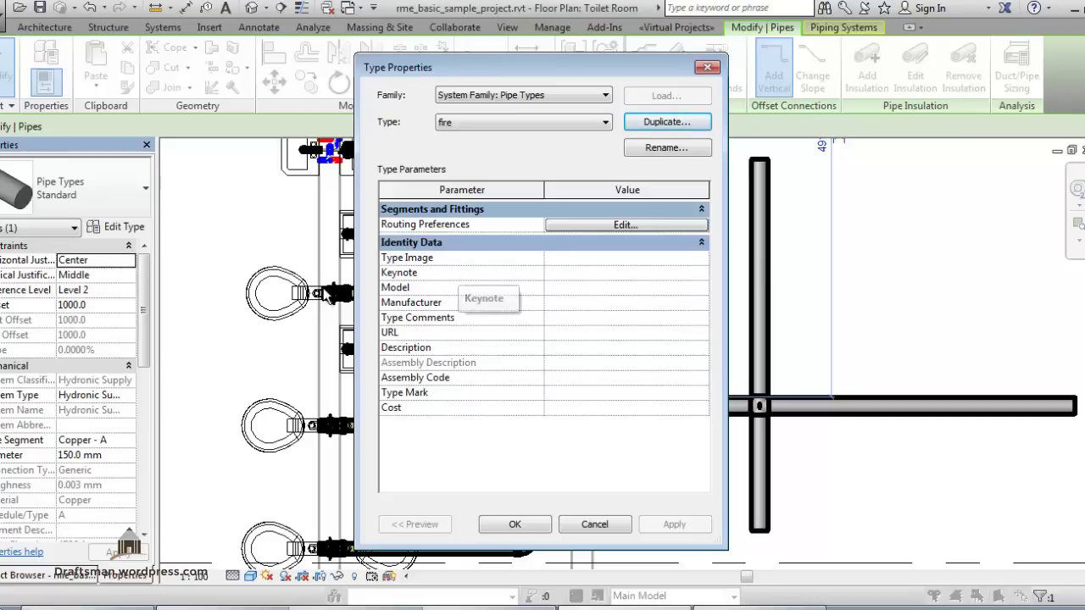
pyautogui.click(625, 223)
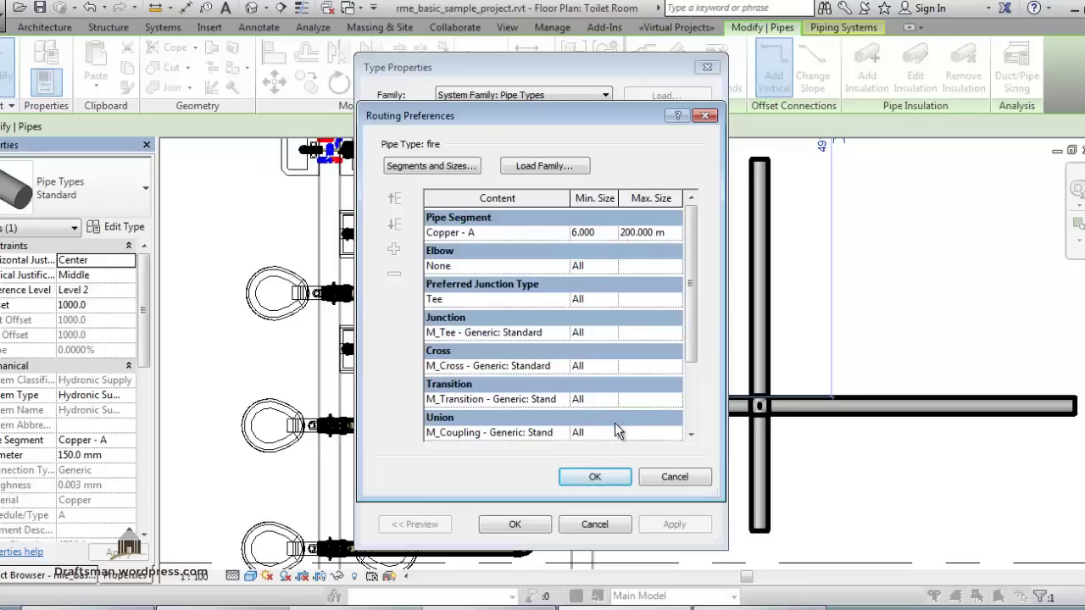
pyautogui.press('Escape')
pyautogui.press('Escape')
pyautogui.press('Escape')
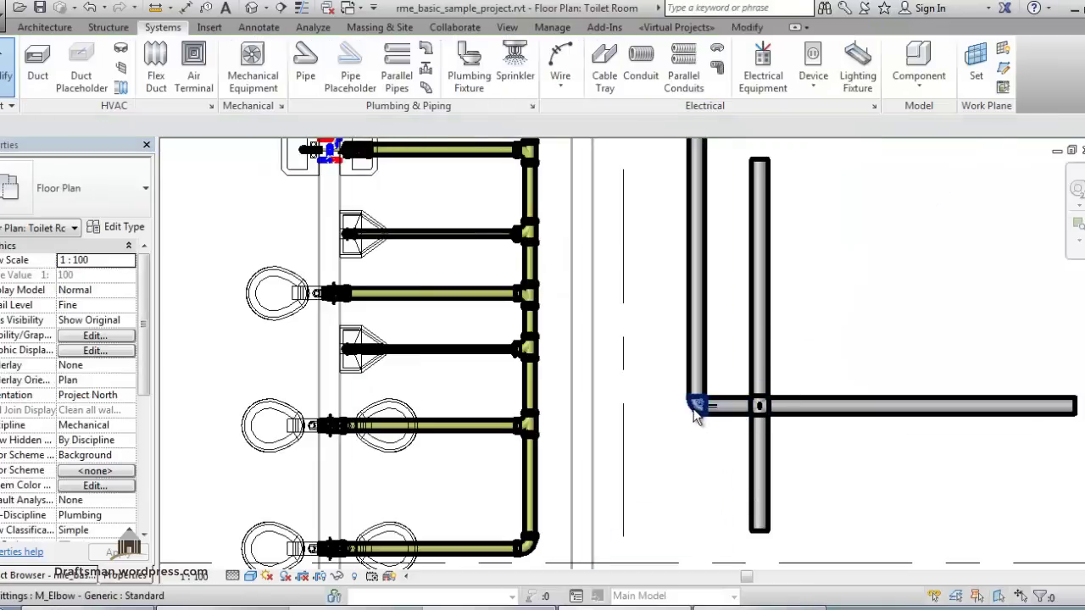
pyautogui.scroll(-5, 494, 405)
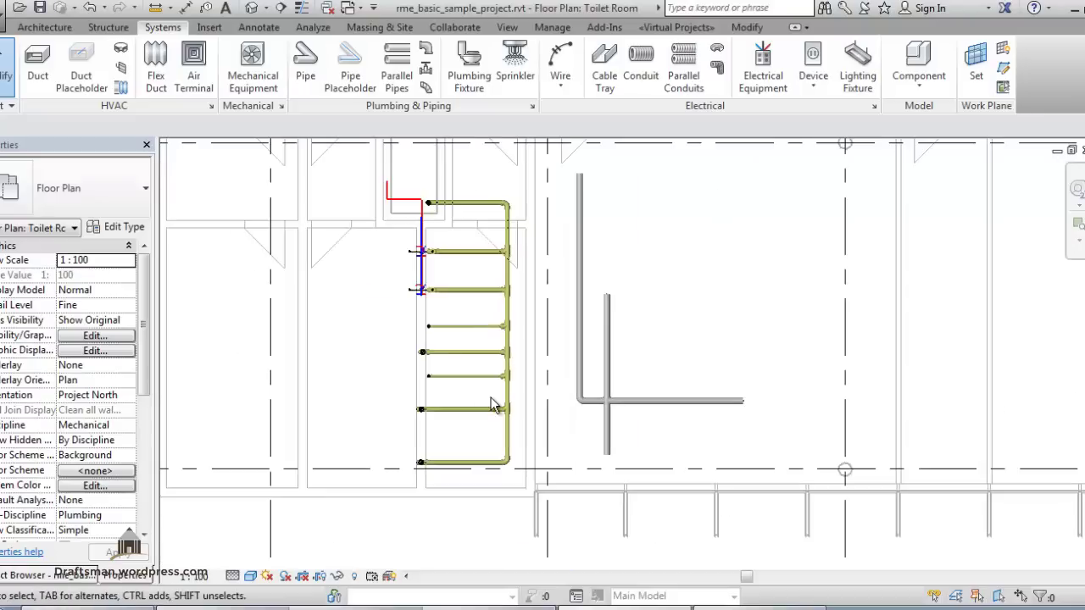
pyautogui.scroll(1, 688, 266)
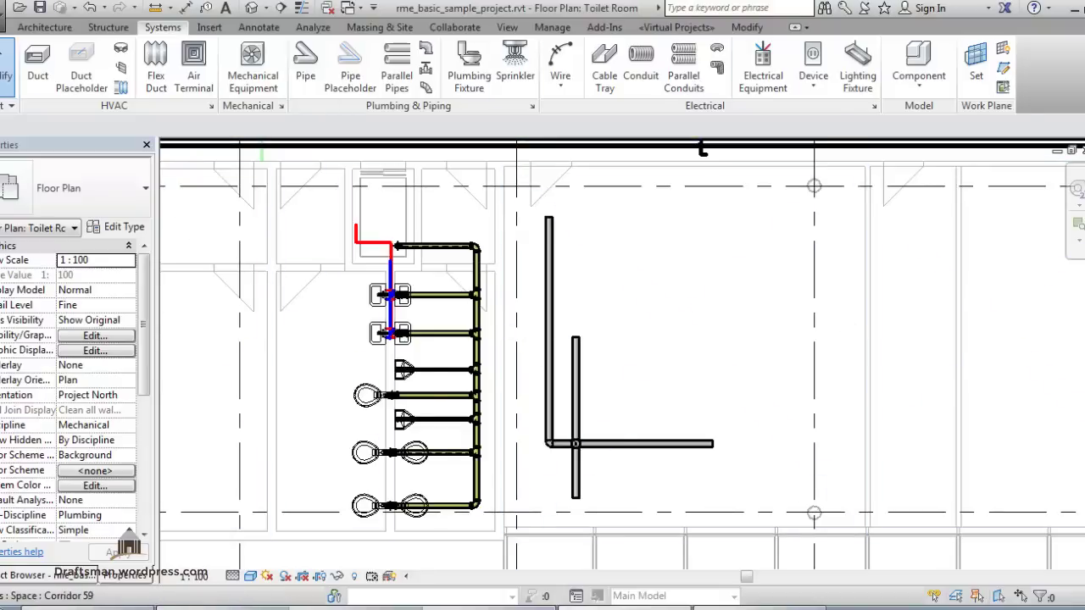
pyautogui.click(6, 12)
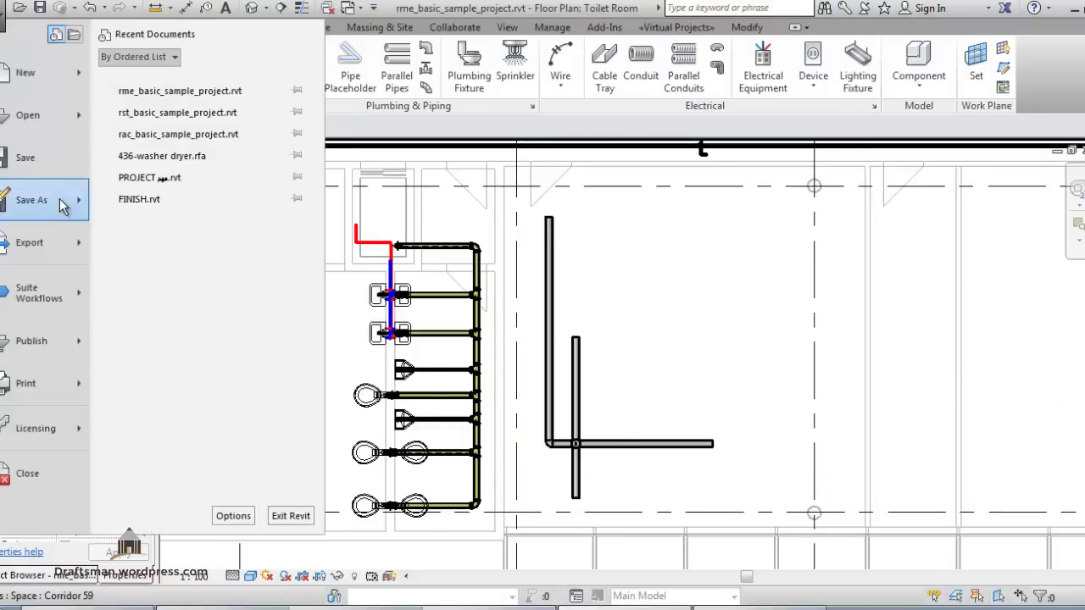
pyautogui.moveTo(34, 200)
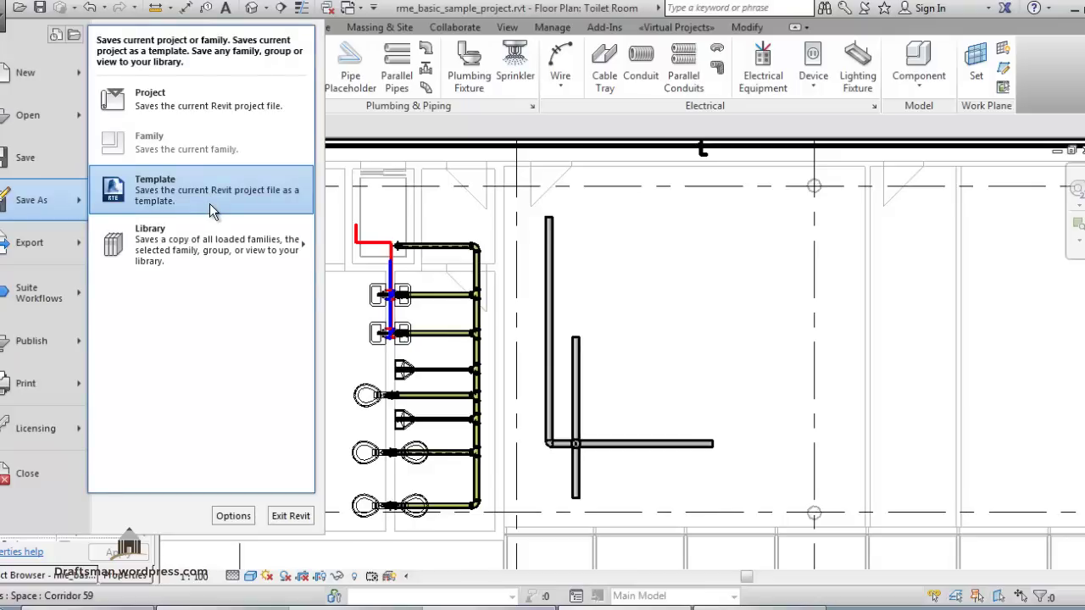
pyautogui.click(696, 312)
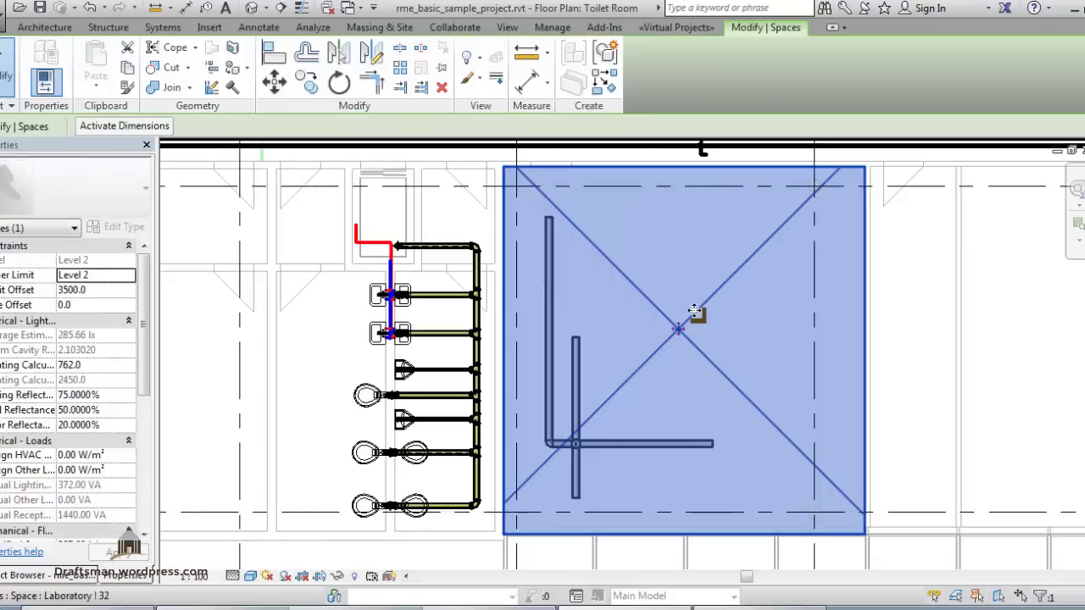